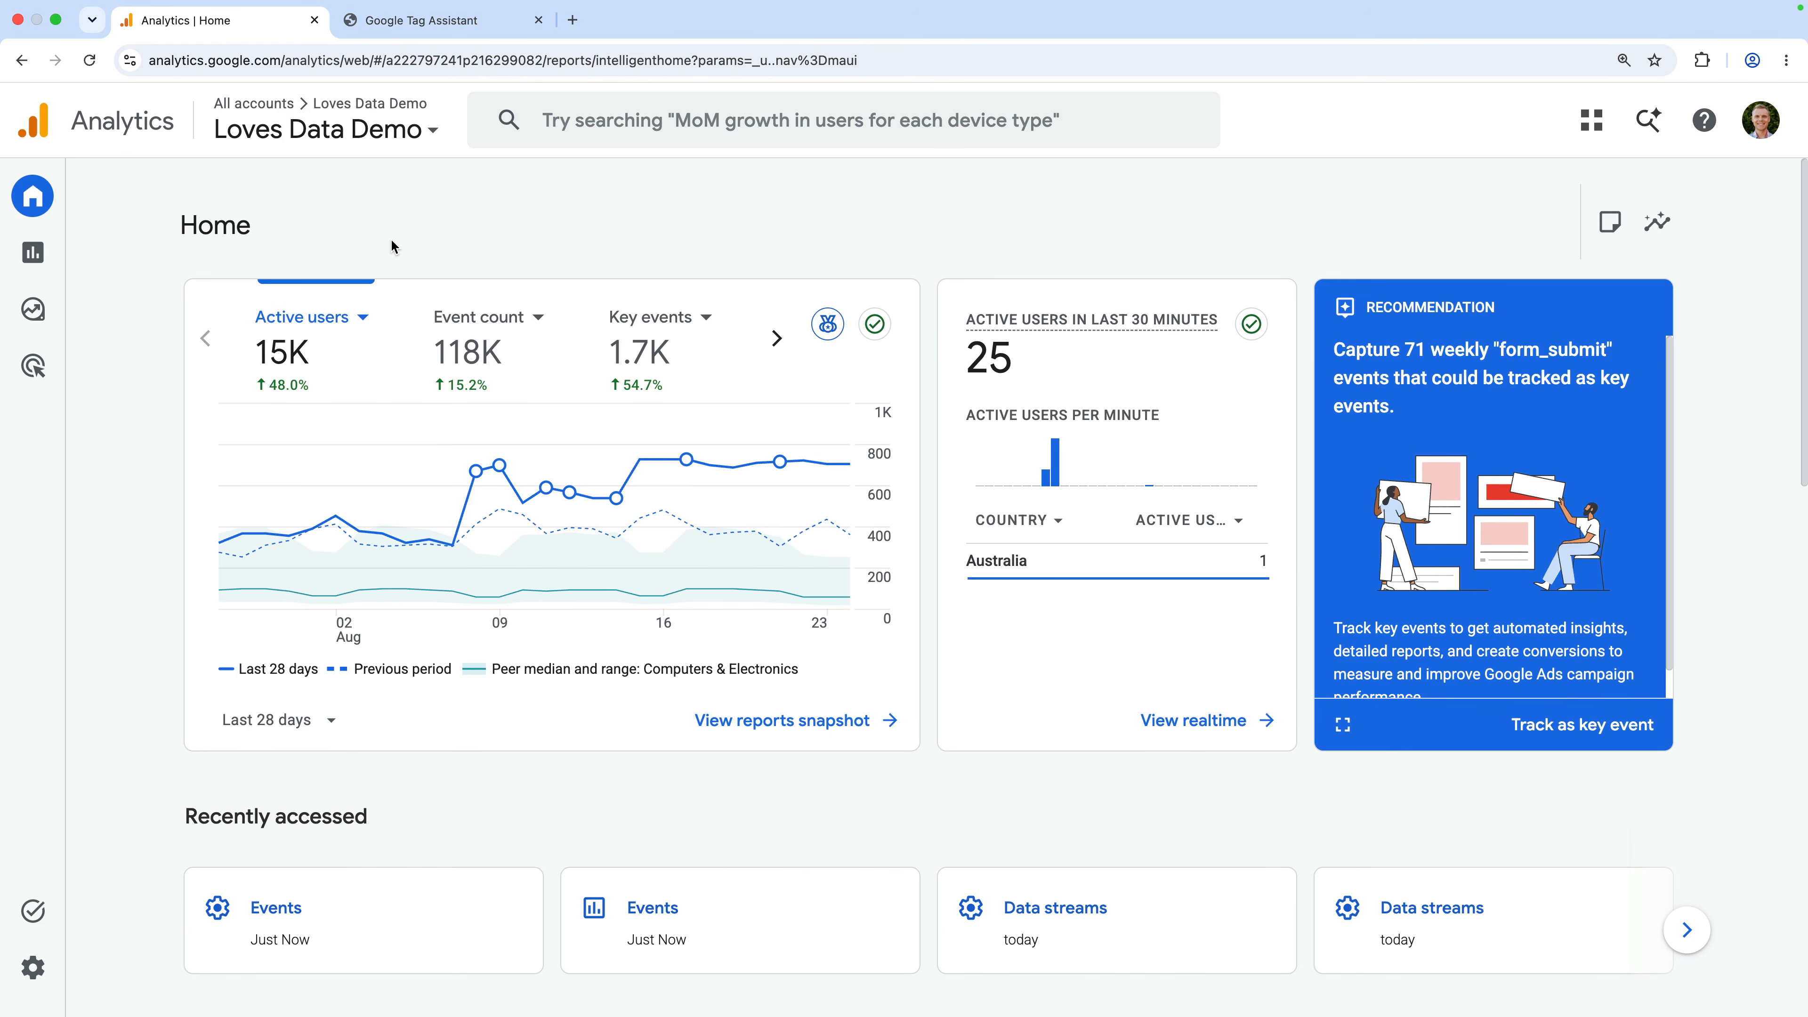
# Open the Engagement Events report and scroll to its table of 17 events led by page_view
pyautogui.click(80, 264)
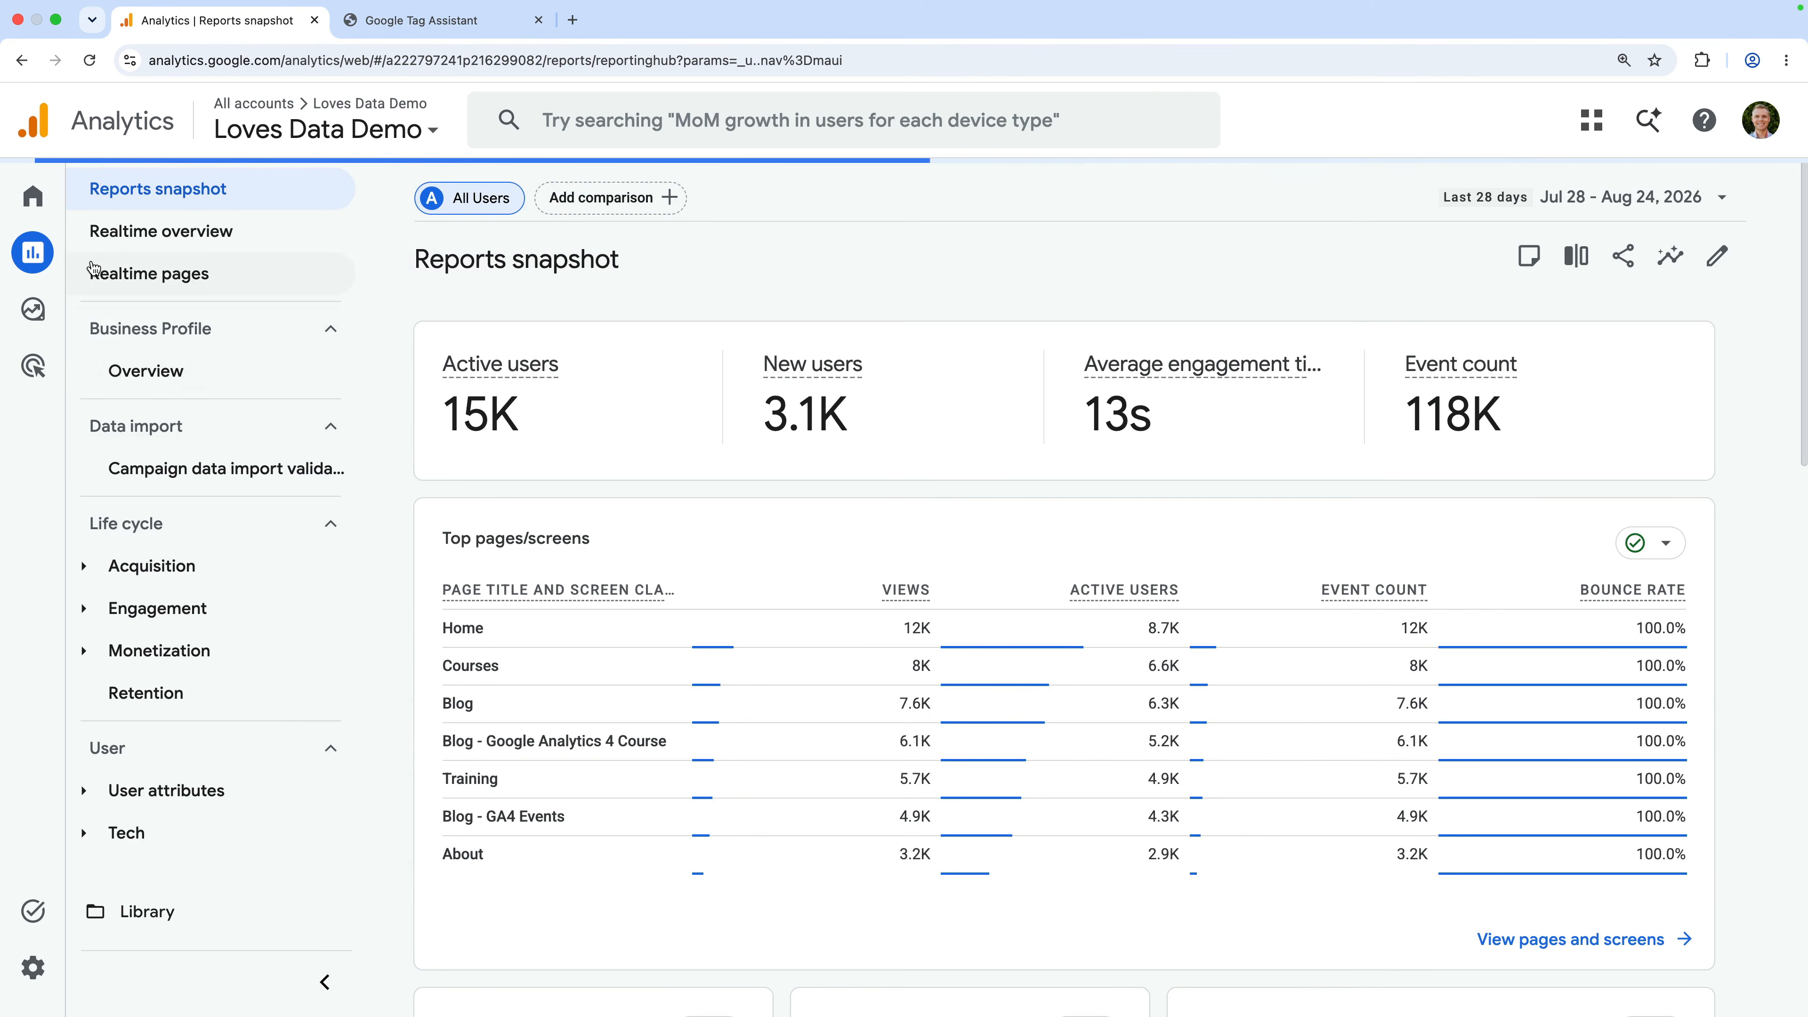
pyautogui.click(219, 610)
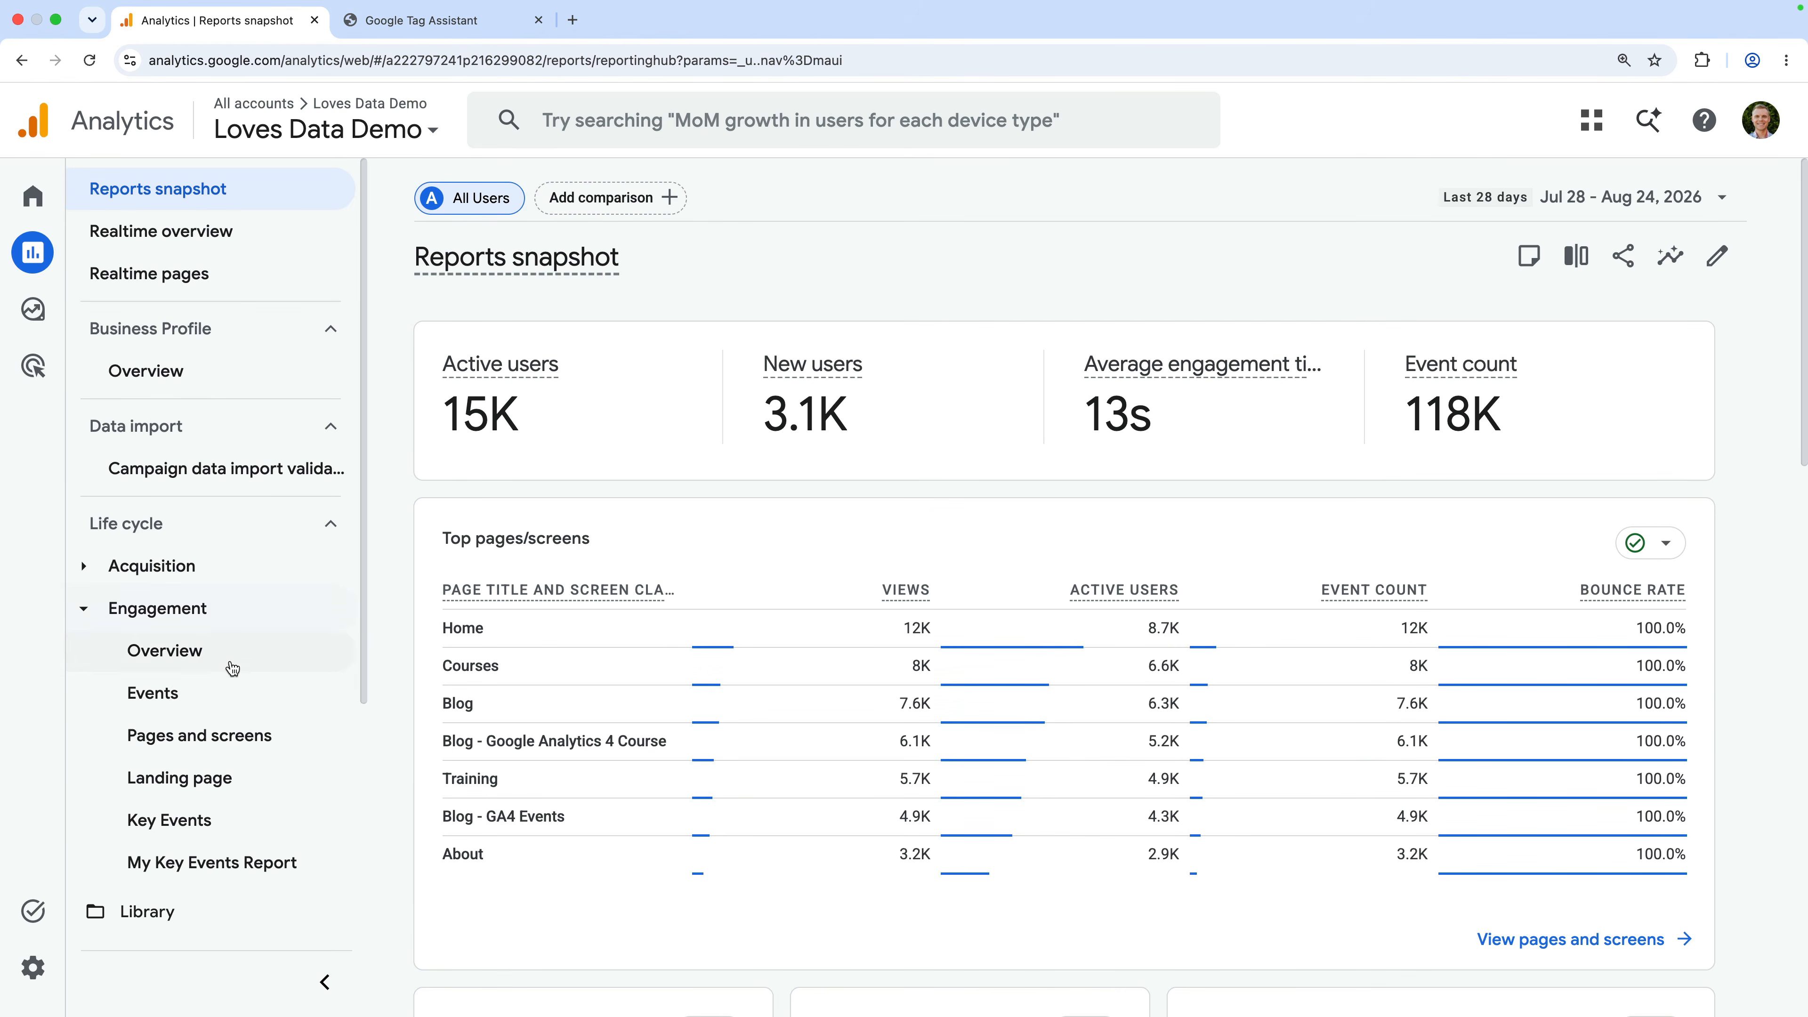
pyautogui.click(235, 694)
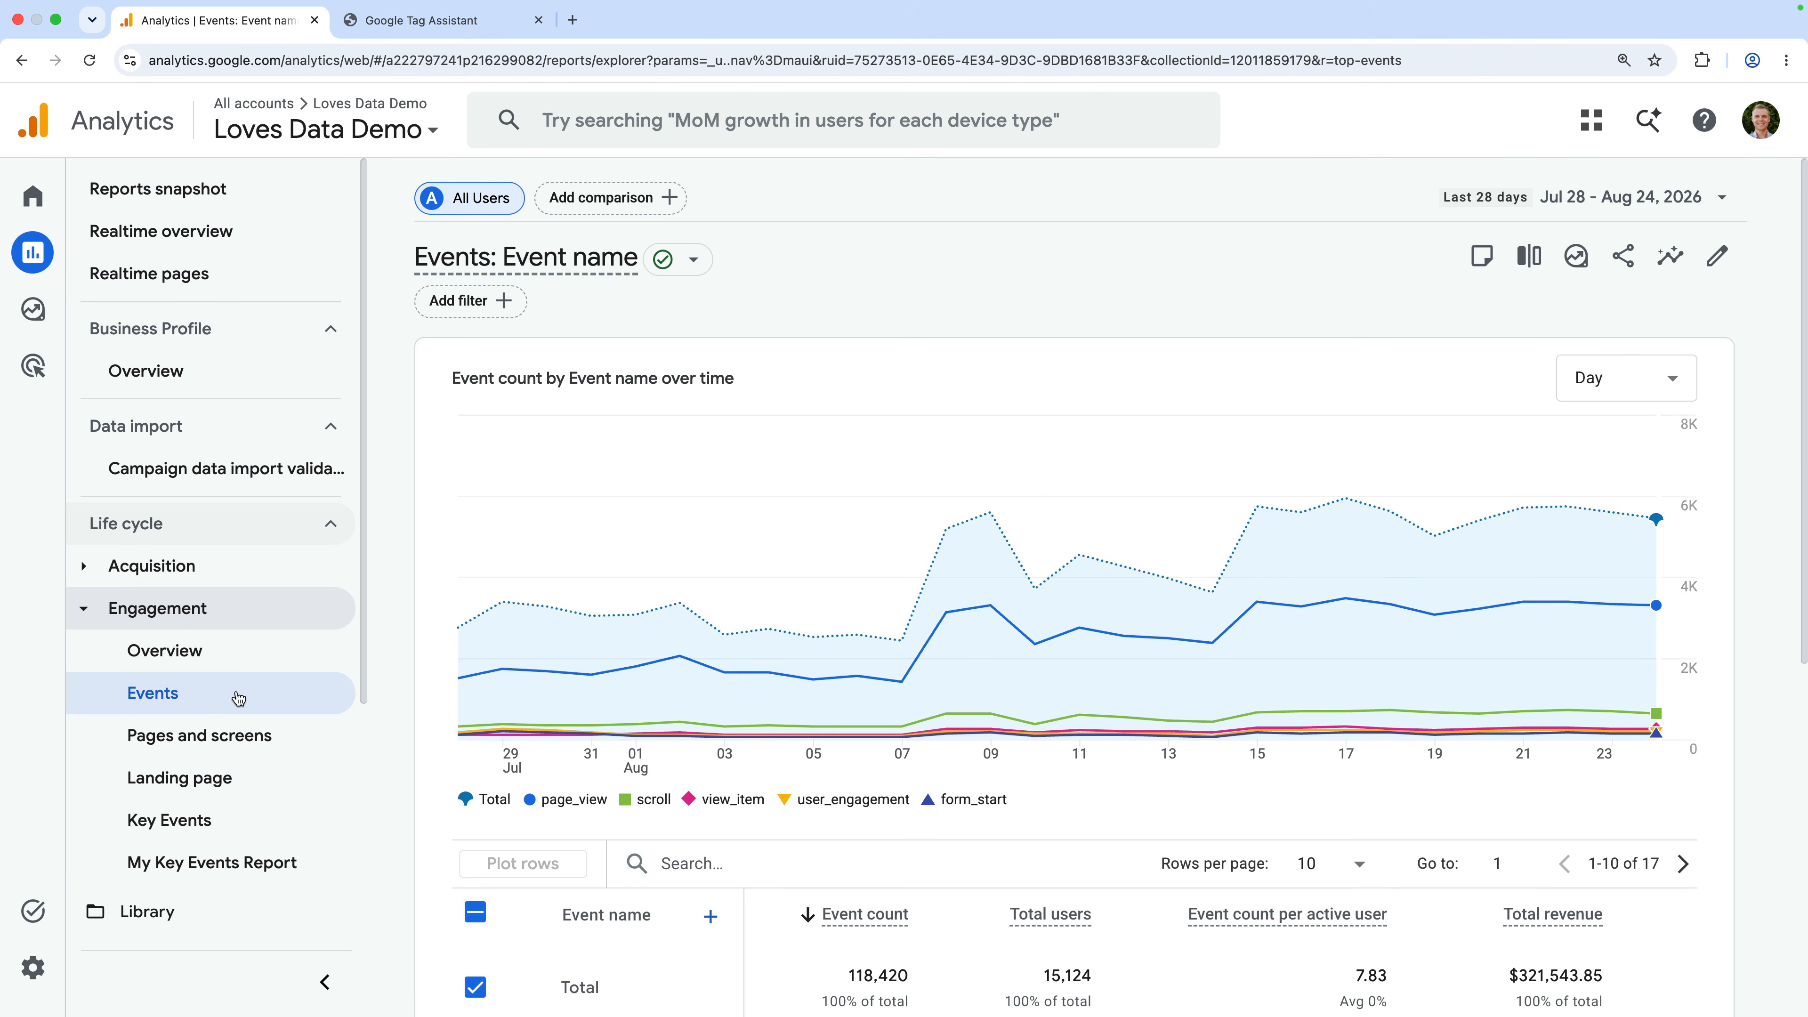
pyautogui.scroll(-7, 682, 830)
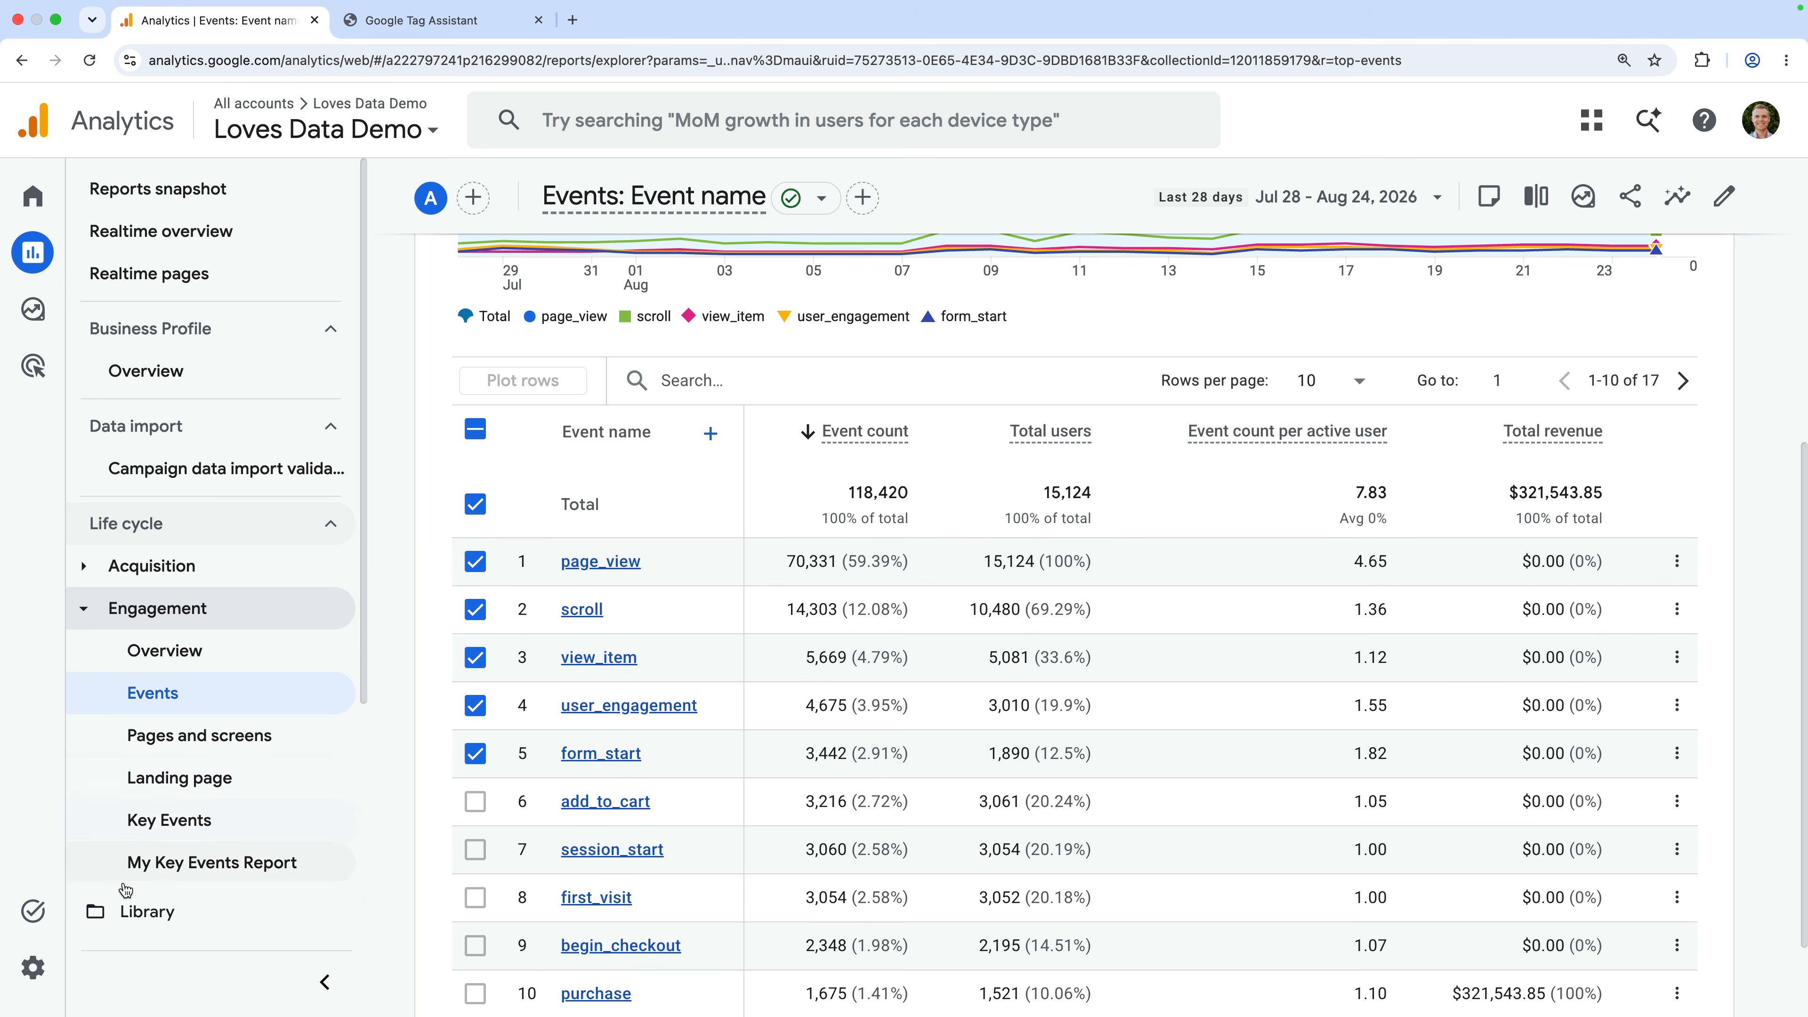
# From Admin's Data display Events settings, start a new custom event
pyautogui.click(50, 970)
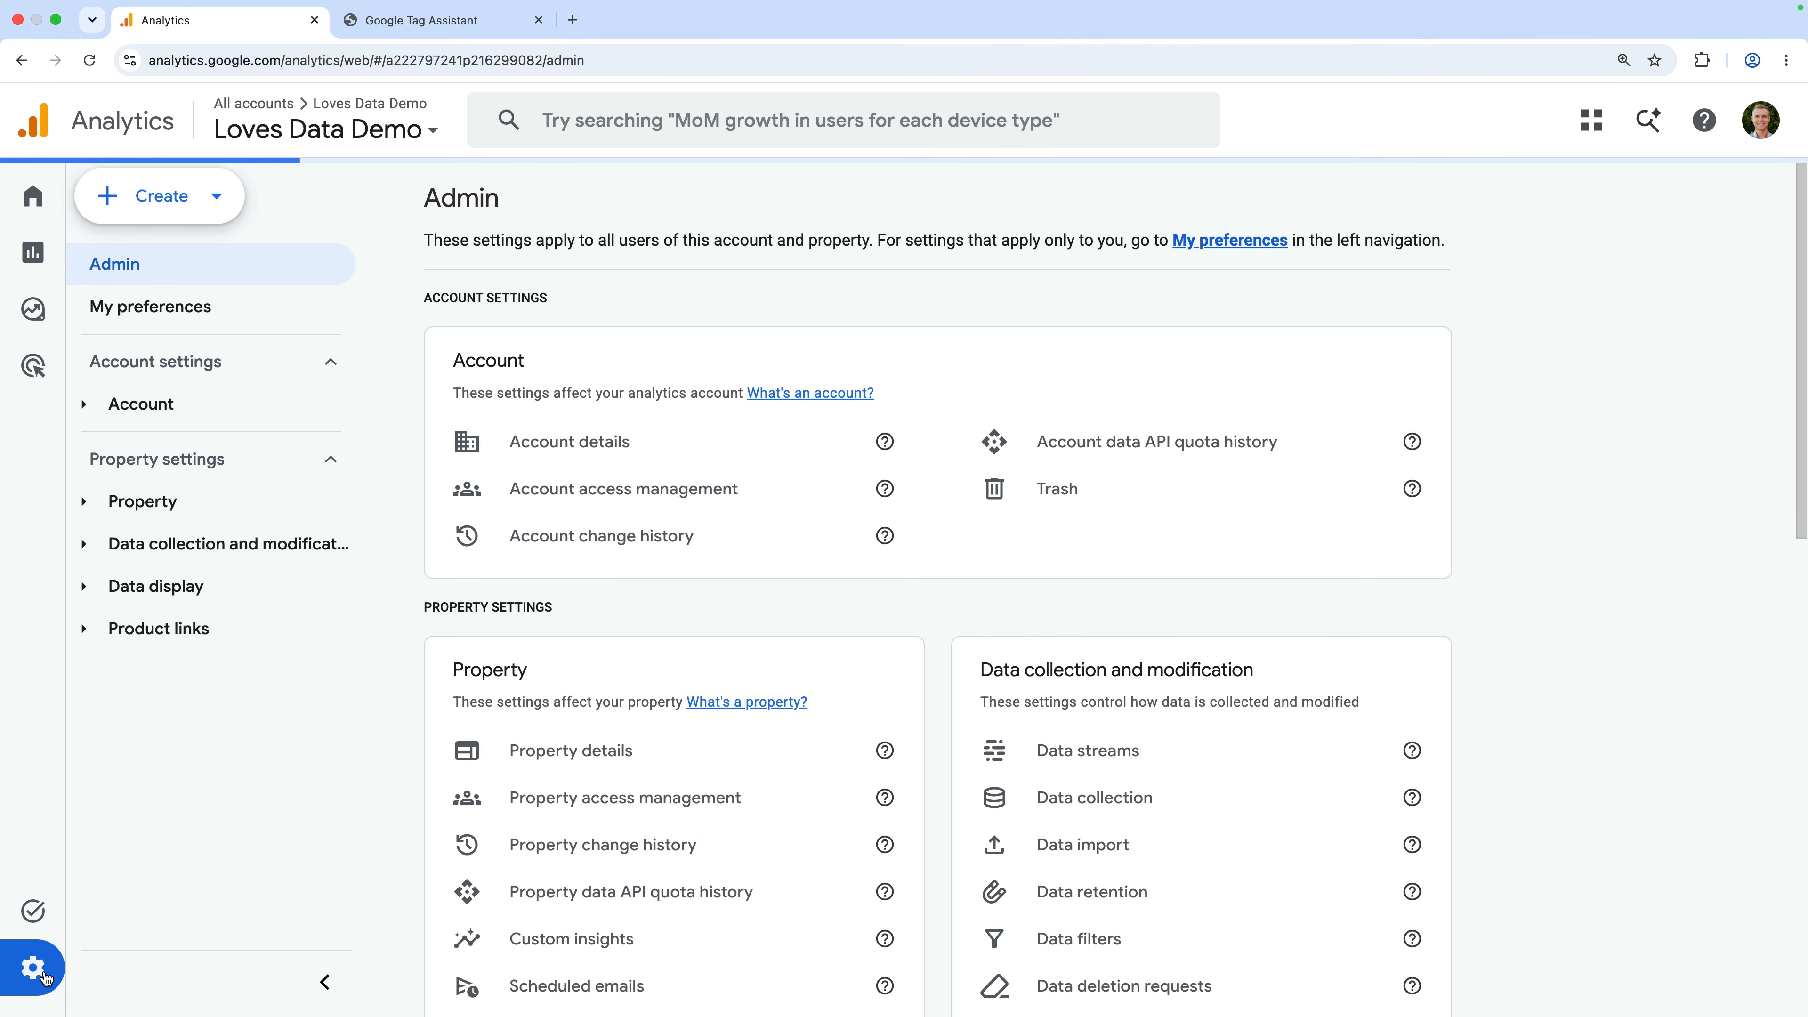
pyautogui.click(237, 599)
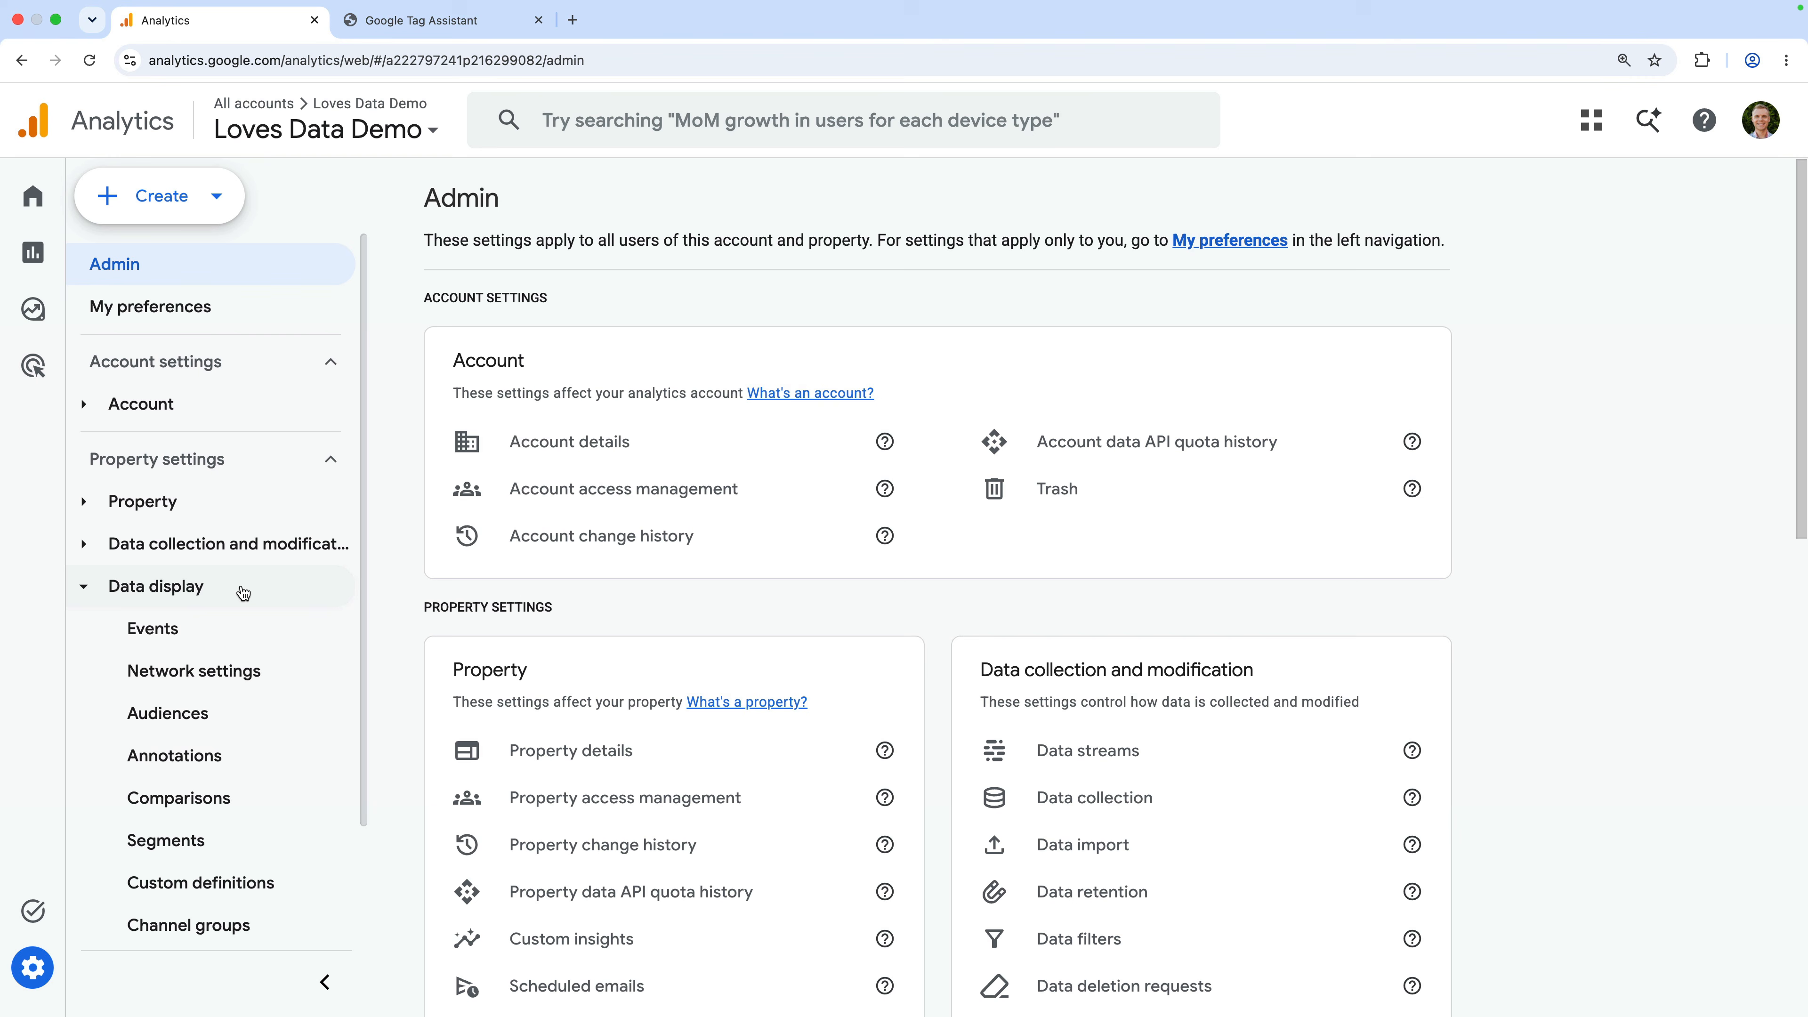
pyautogui.click(235, 641)
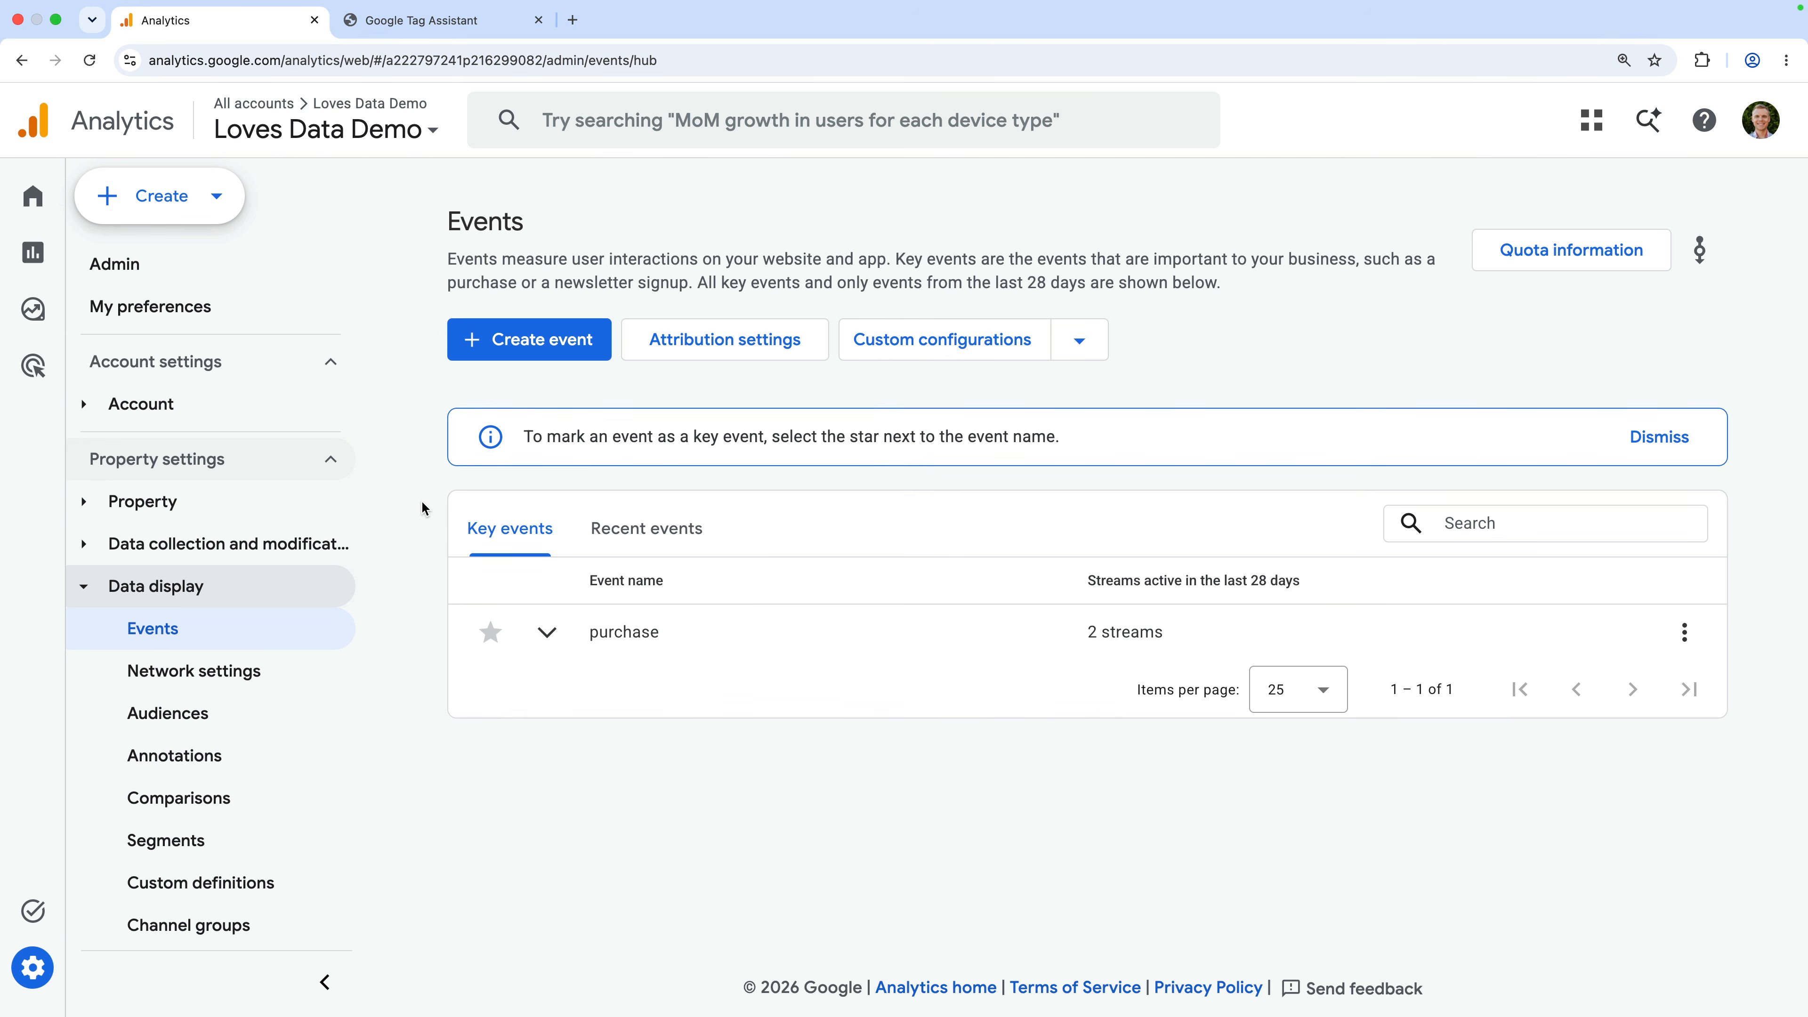
pyautogui.click(553, 351)
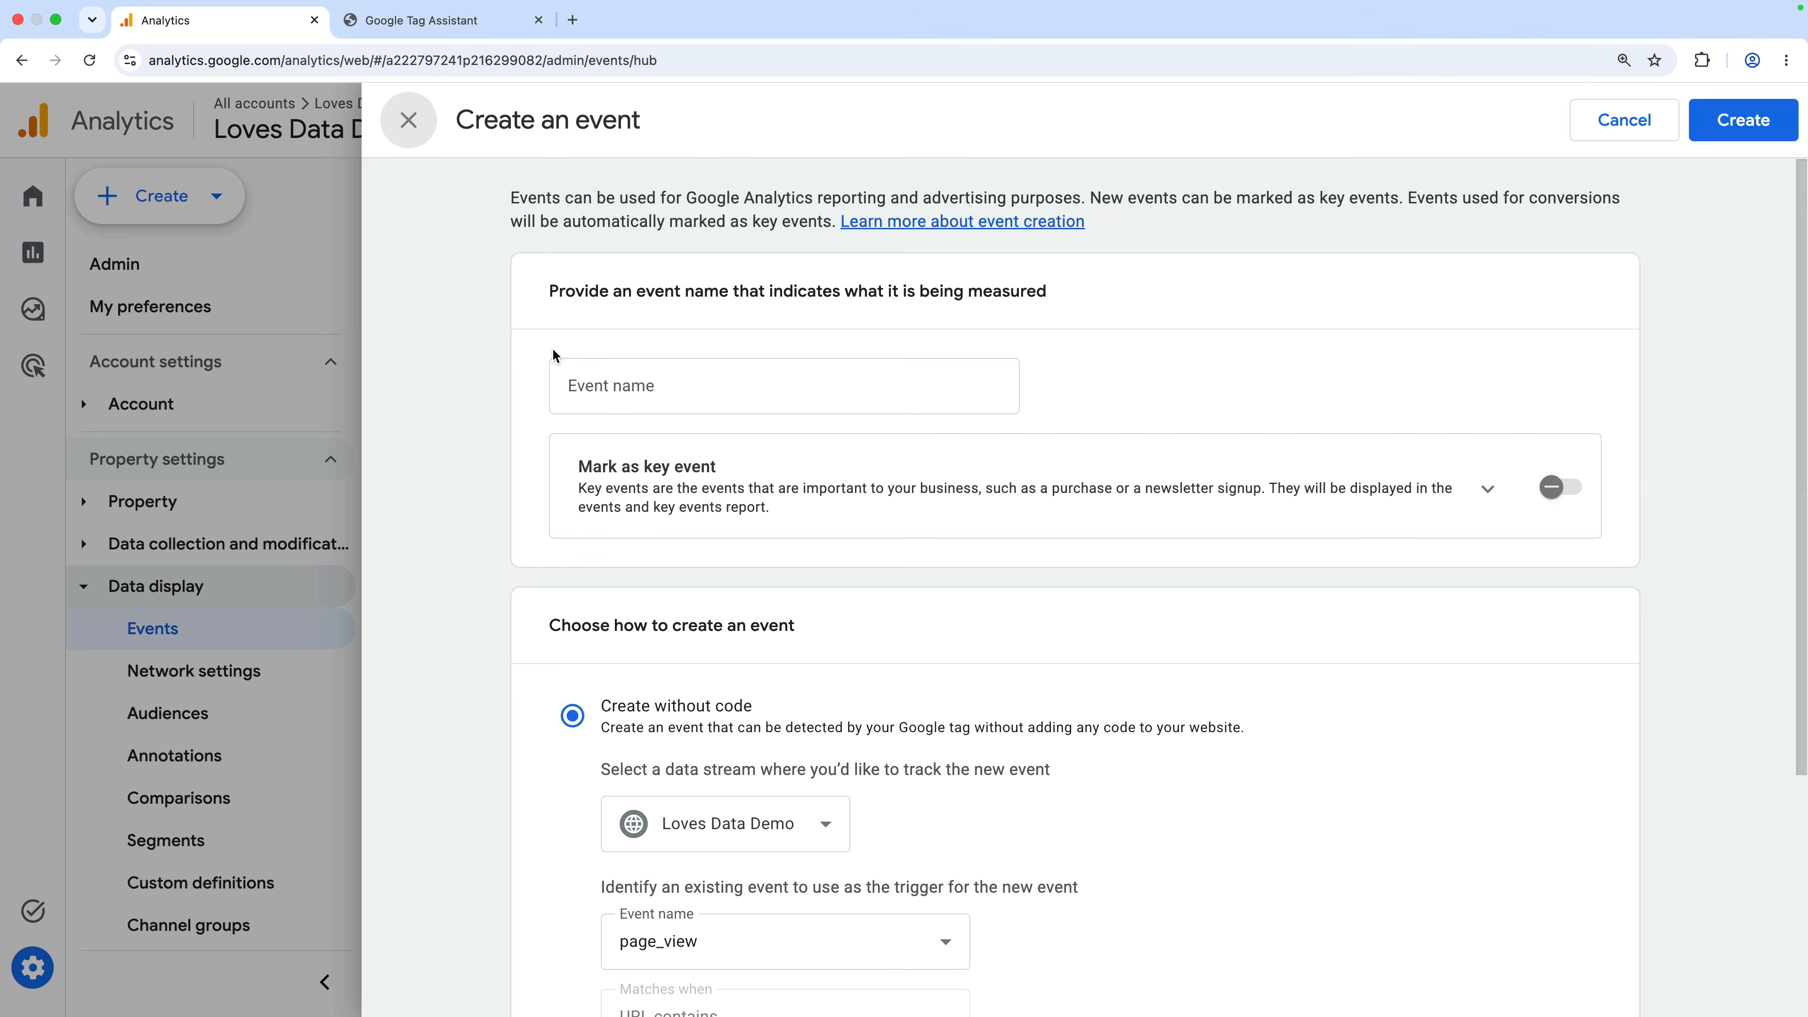
# Enter generate_lead in the Event name field of the Create an event form
pyautogui.click(749, 385)
pyautogui.write('genera')
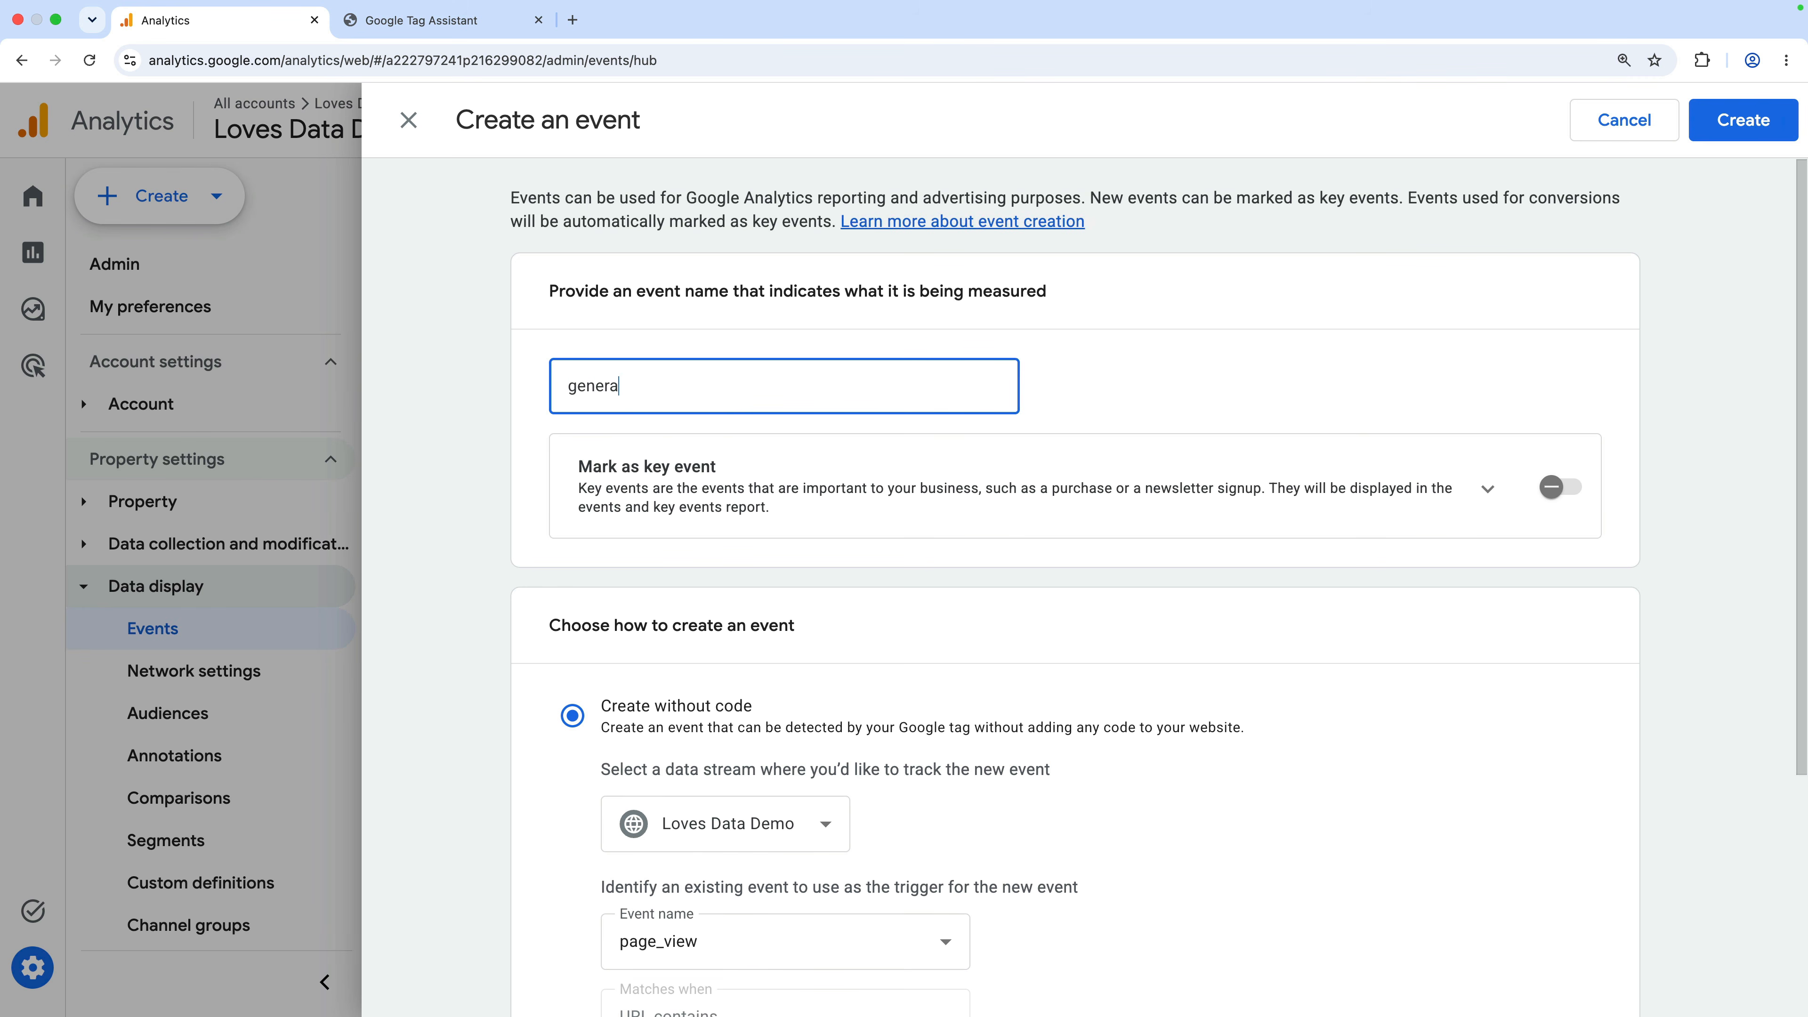
pyautogui.write('te_lead')
pyautogui.click(1061, 386)
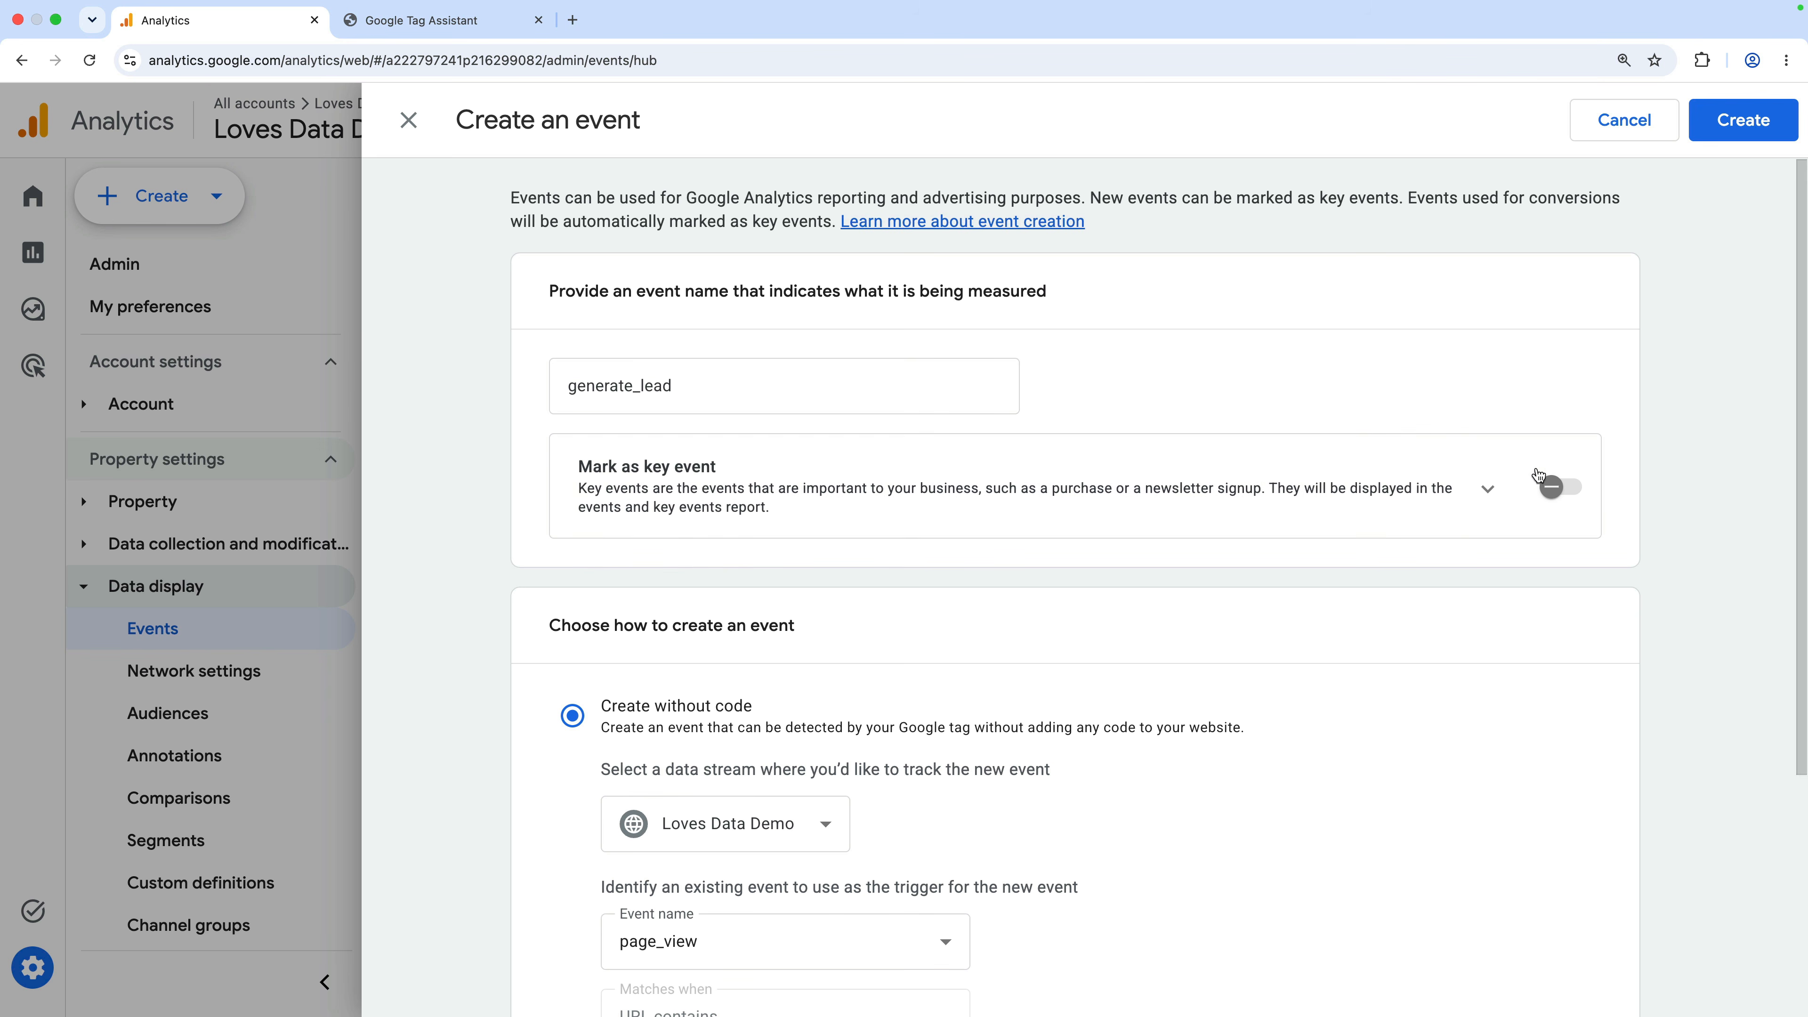
# Mark the generate_lead event as a key event
pyautogui.click(1559, 492)
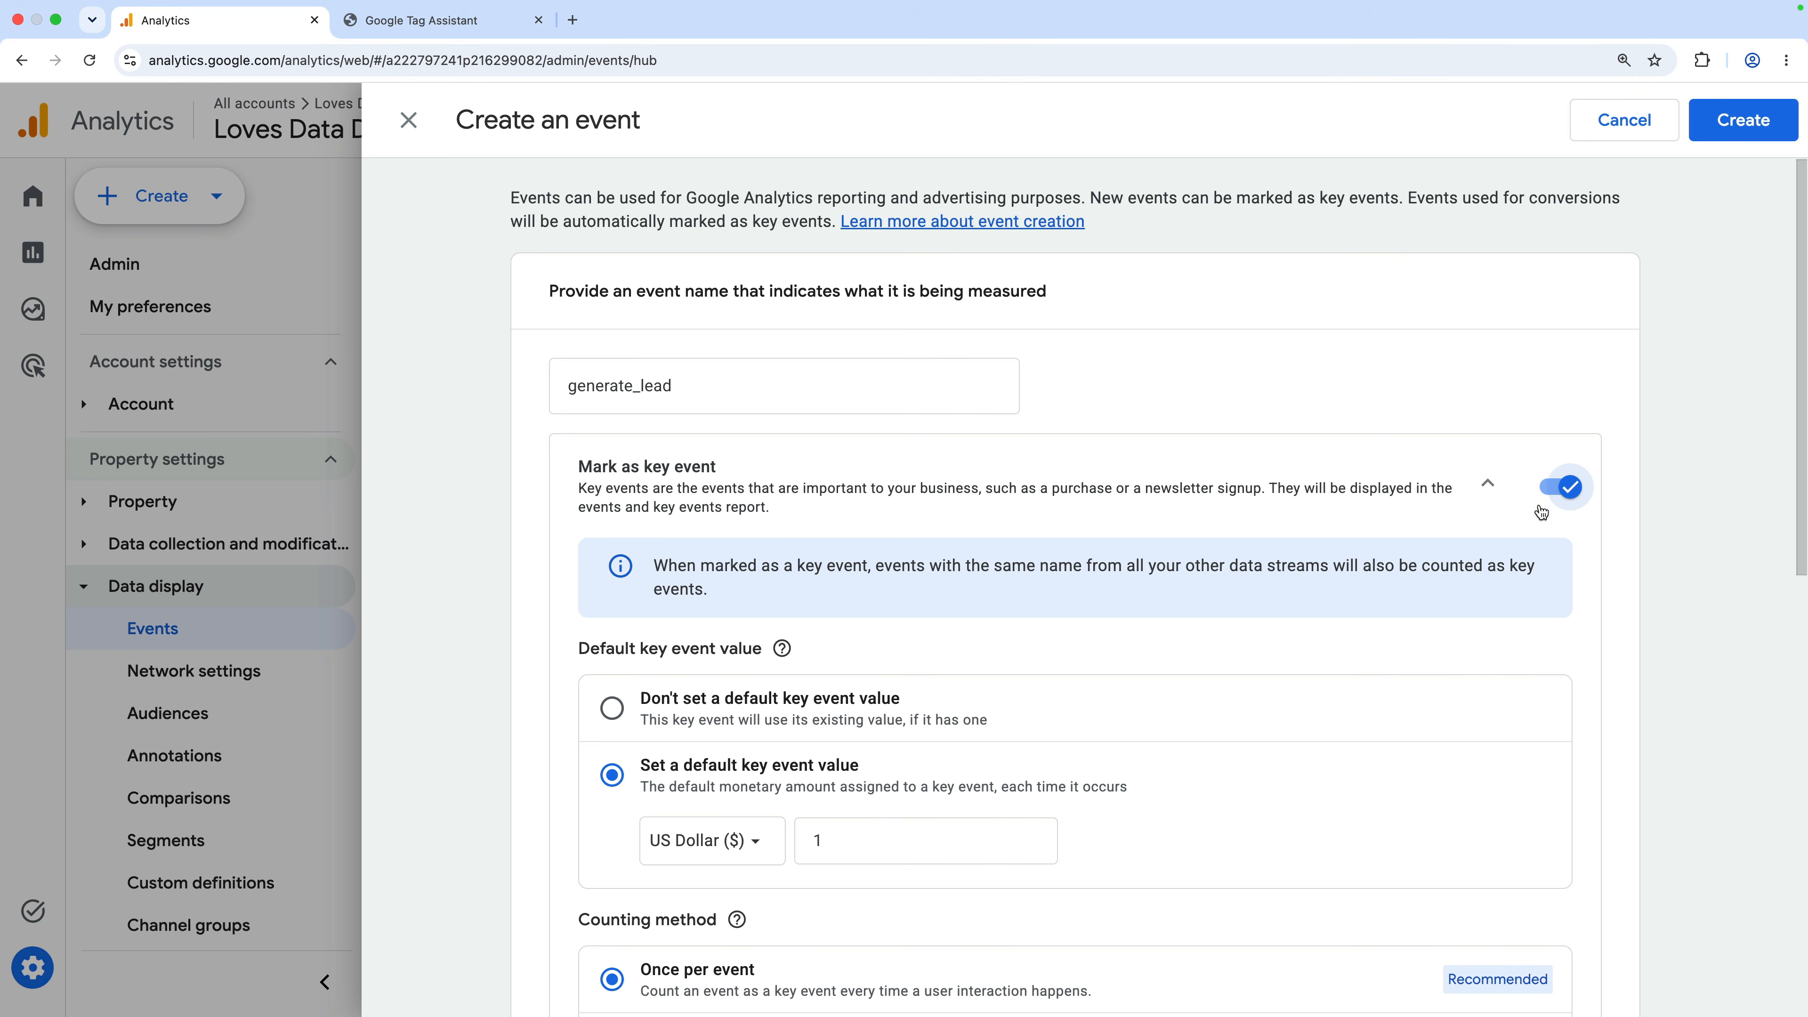
pyautogui.scroll(-2, 1435, 614)
pyautogui.scroll(-2, 1436, 614)
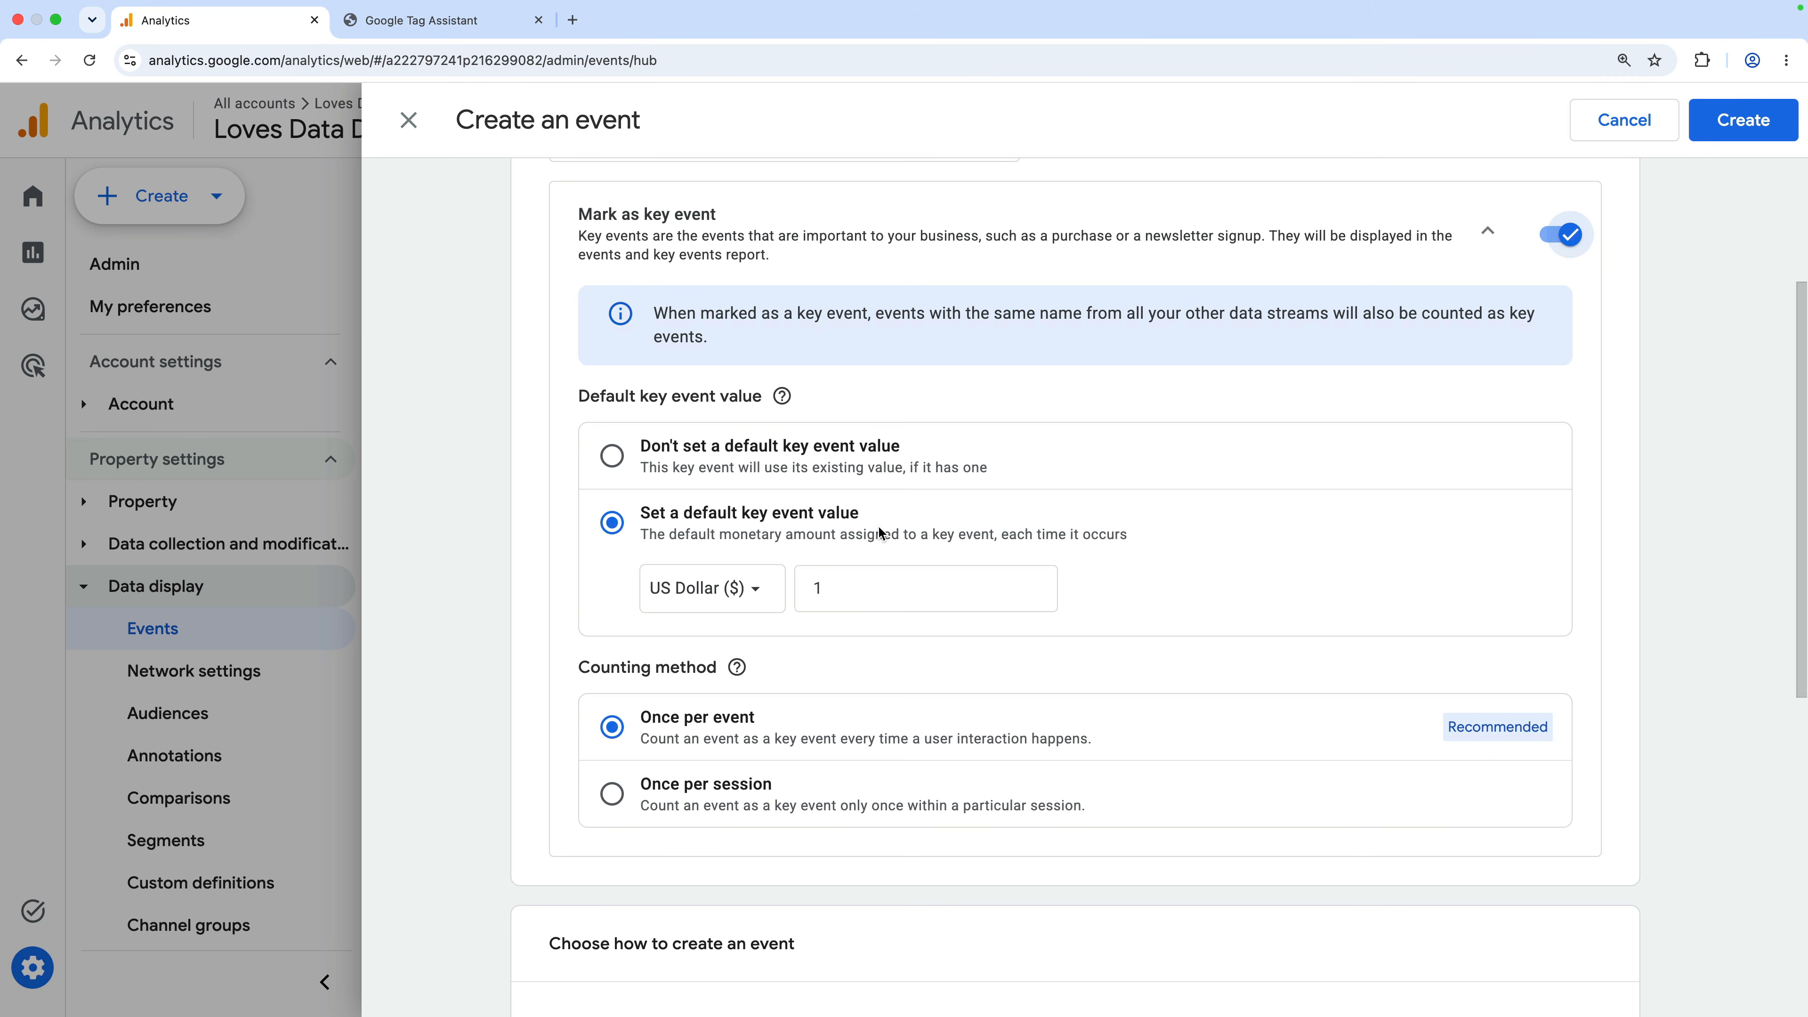
# Set the key event's default value to 200 US dollars
pyautogui.moveTo(837, 585); pyautogui.dragTo(805, 585)
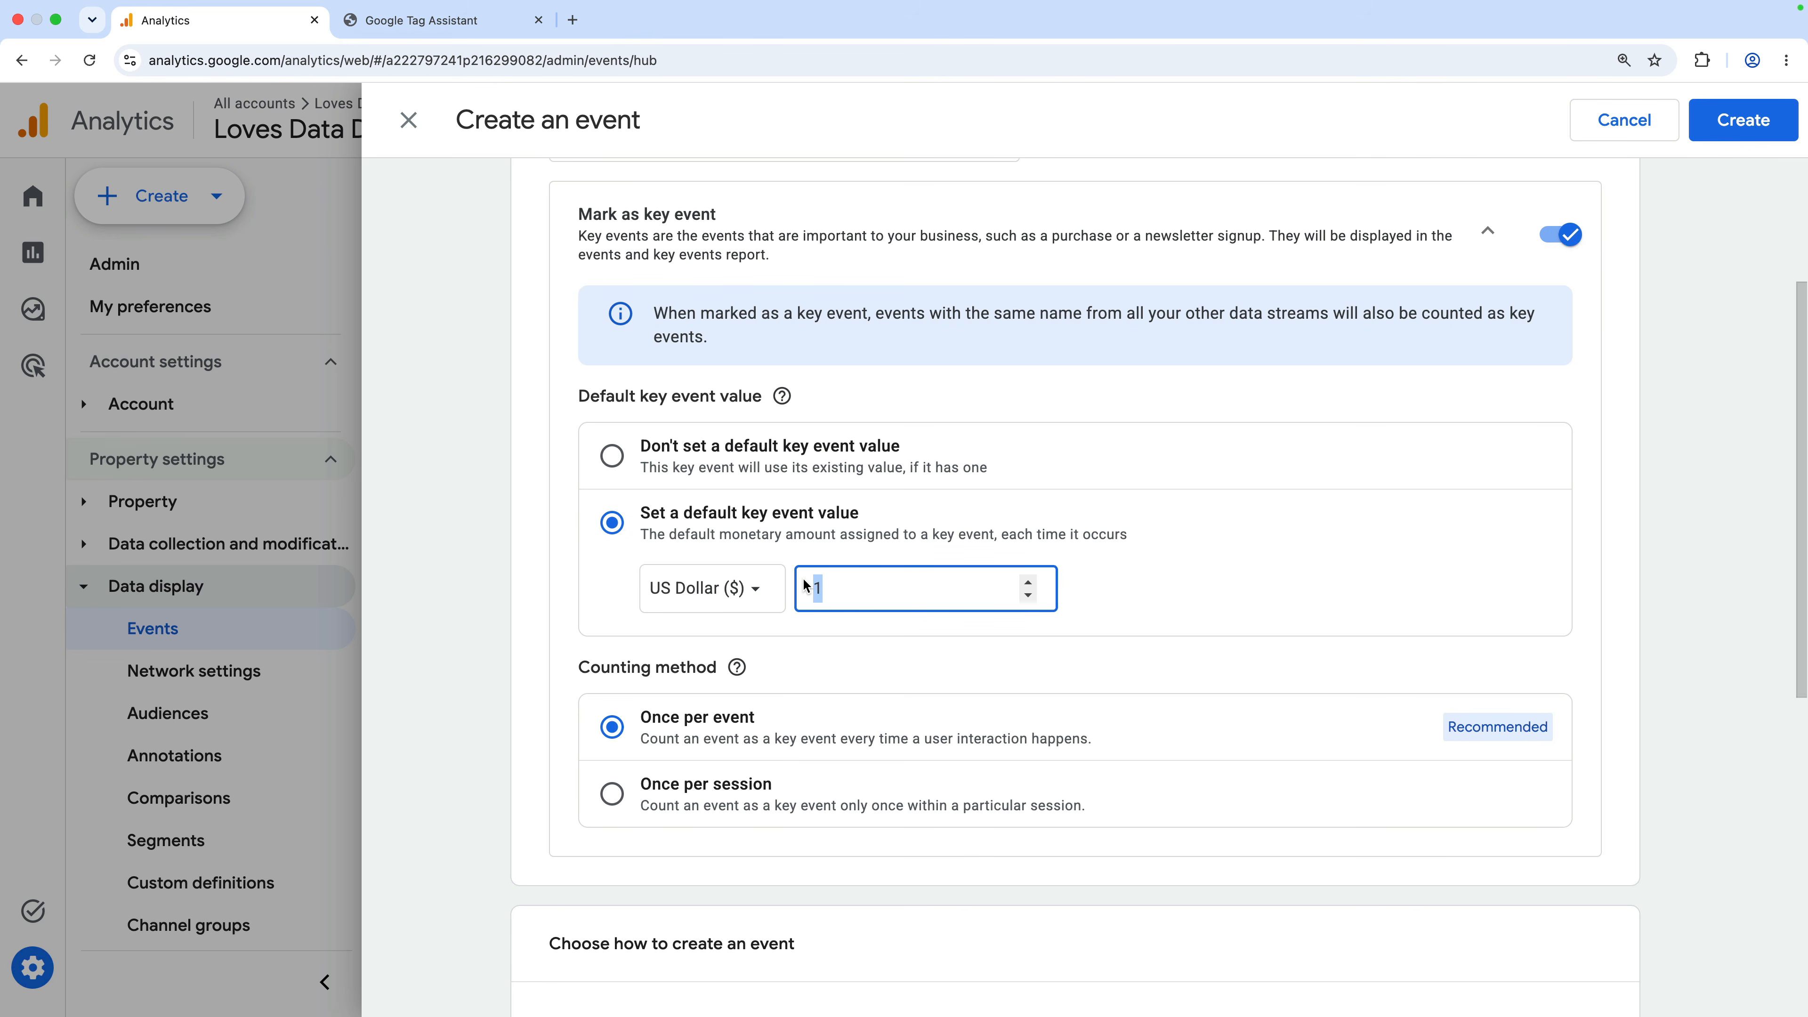
pyautogui.write('50')
pyautogui.press('super+a')
pyautogui.write('200')
pyautogui.click(1112, 596)
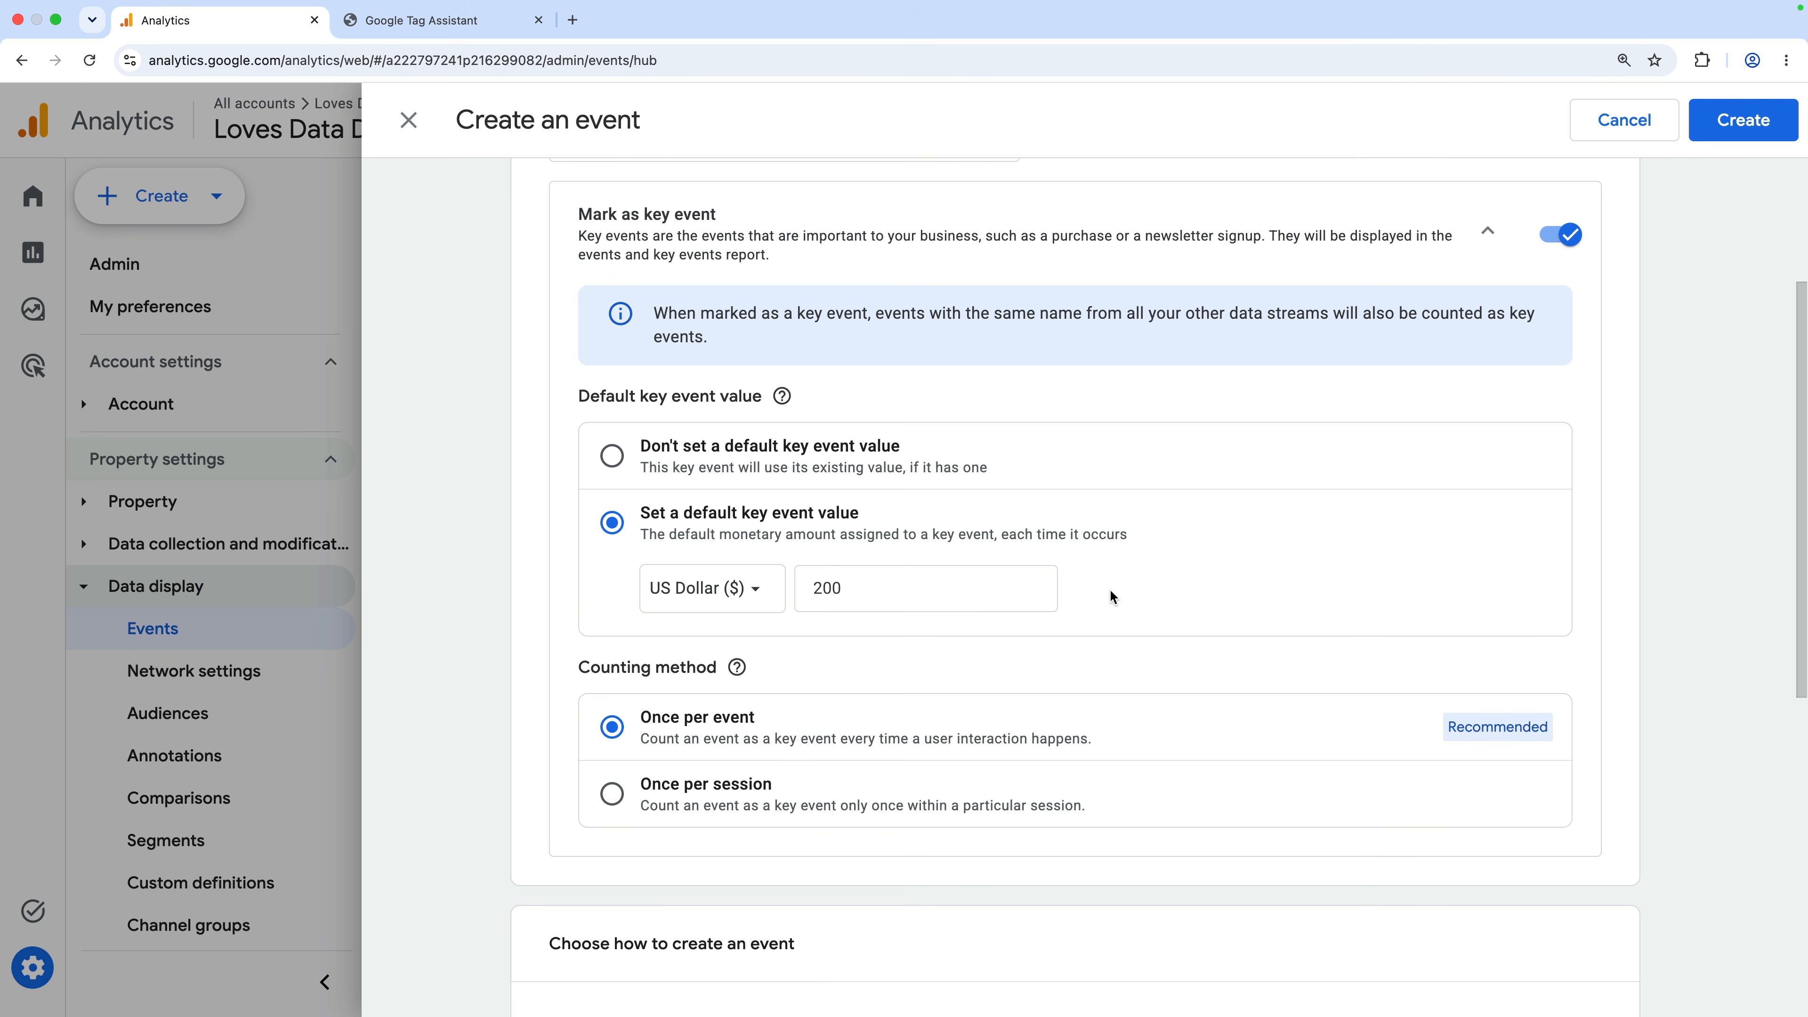
pyautogui.scroll(-3, 1110, 591)
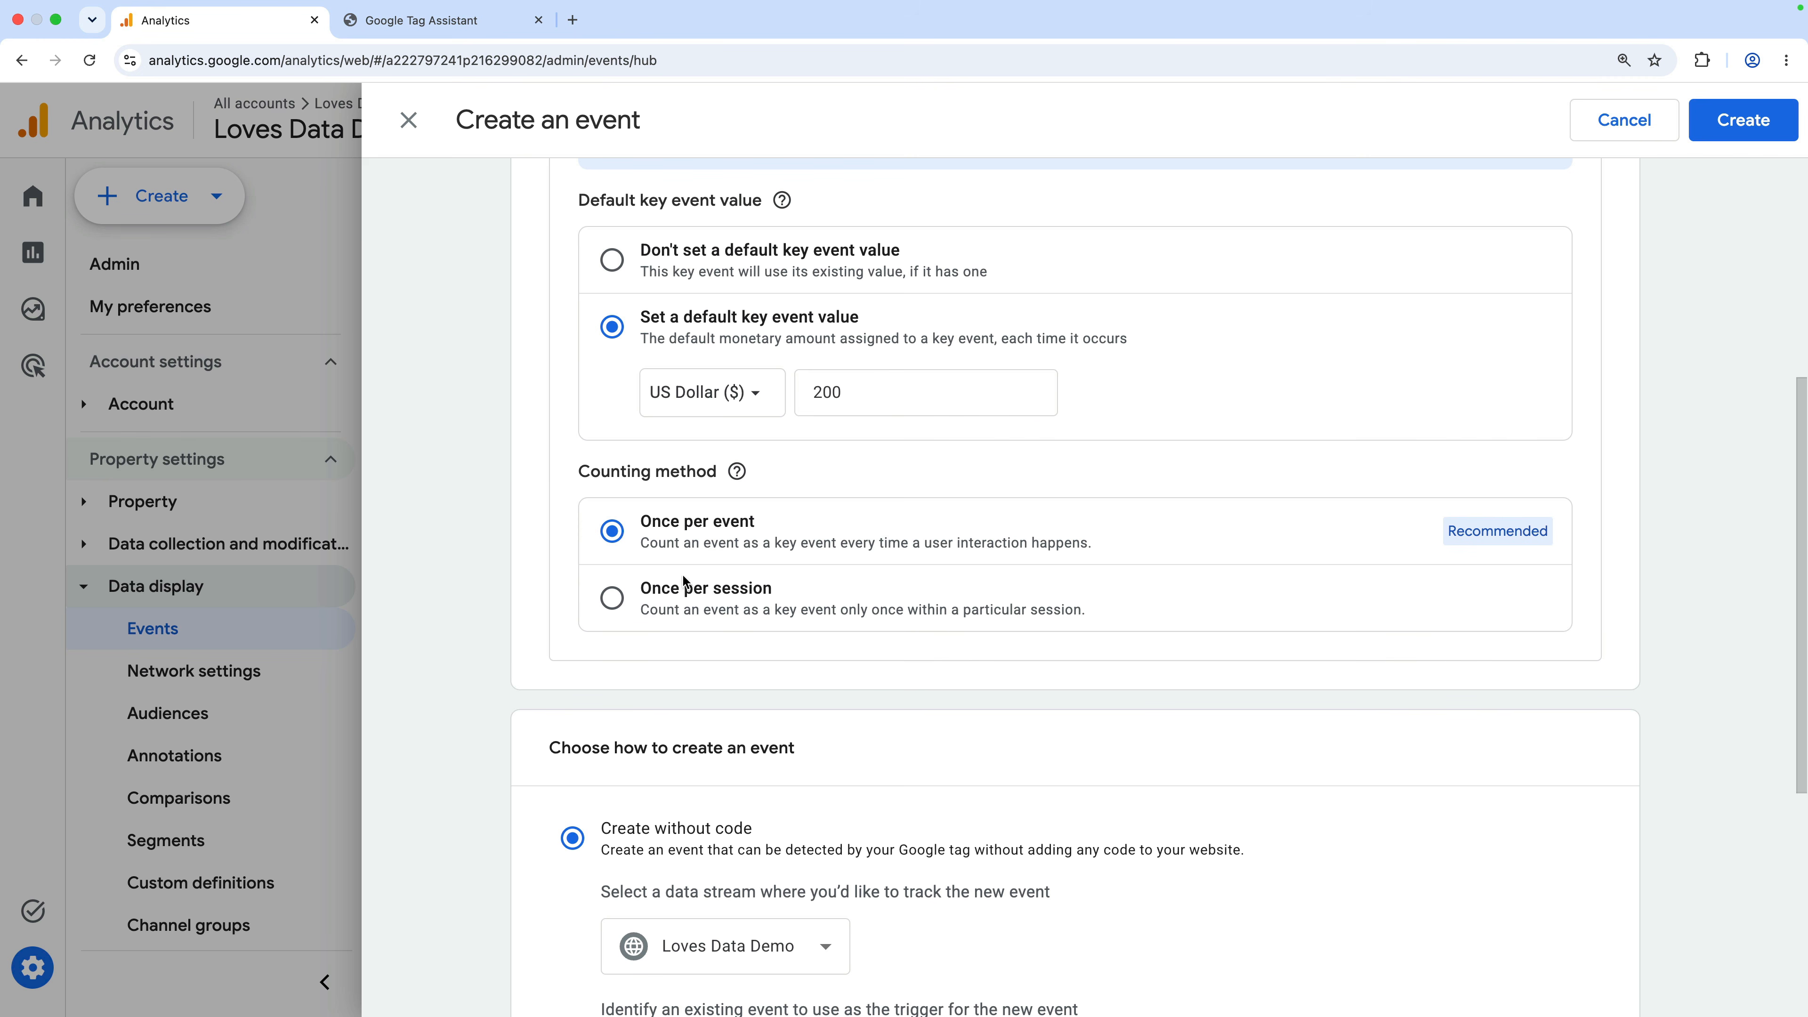
# Switch the key event's counting method to Once per session
pyautogui.click(611, 598)
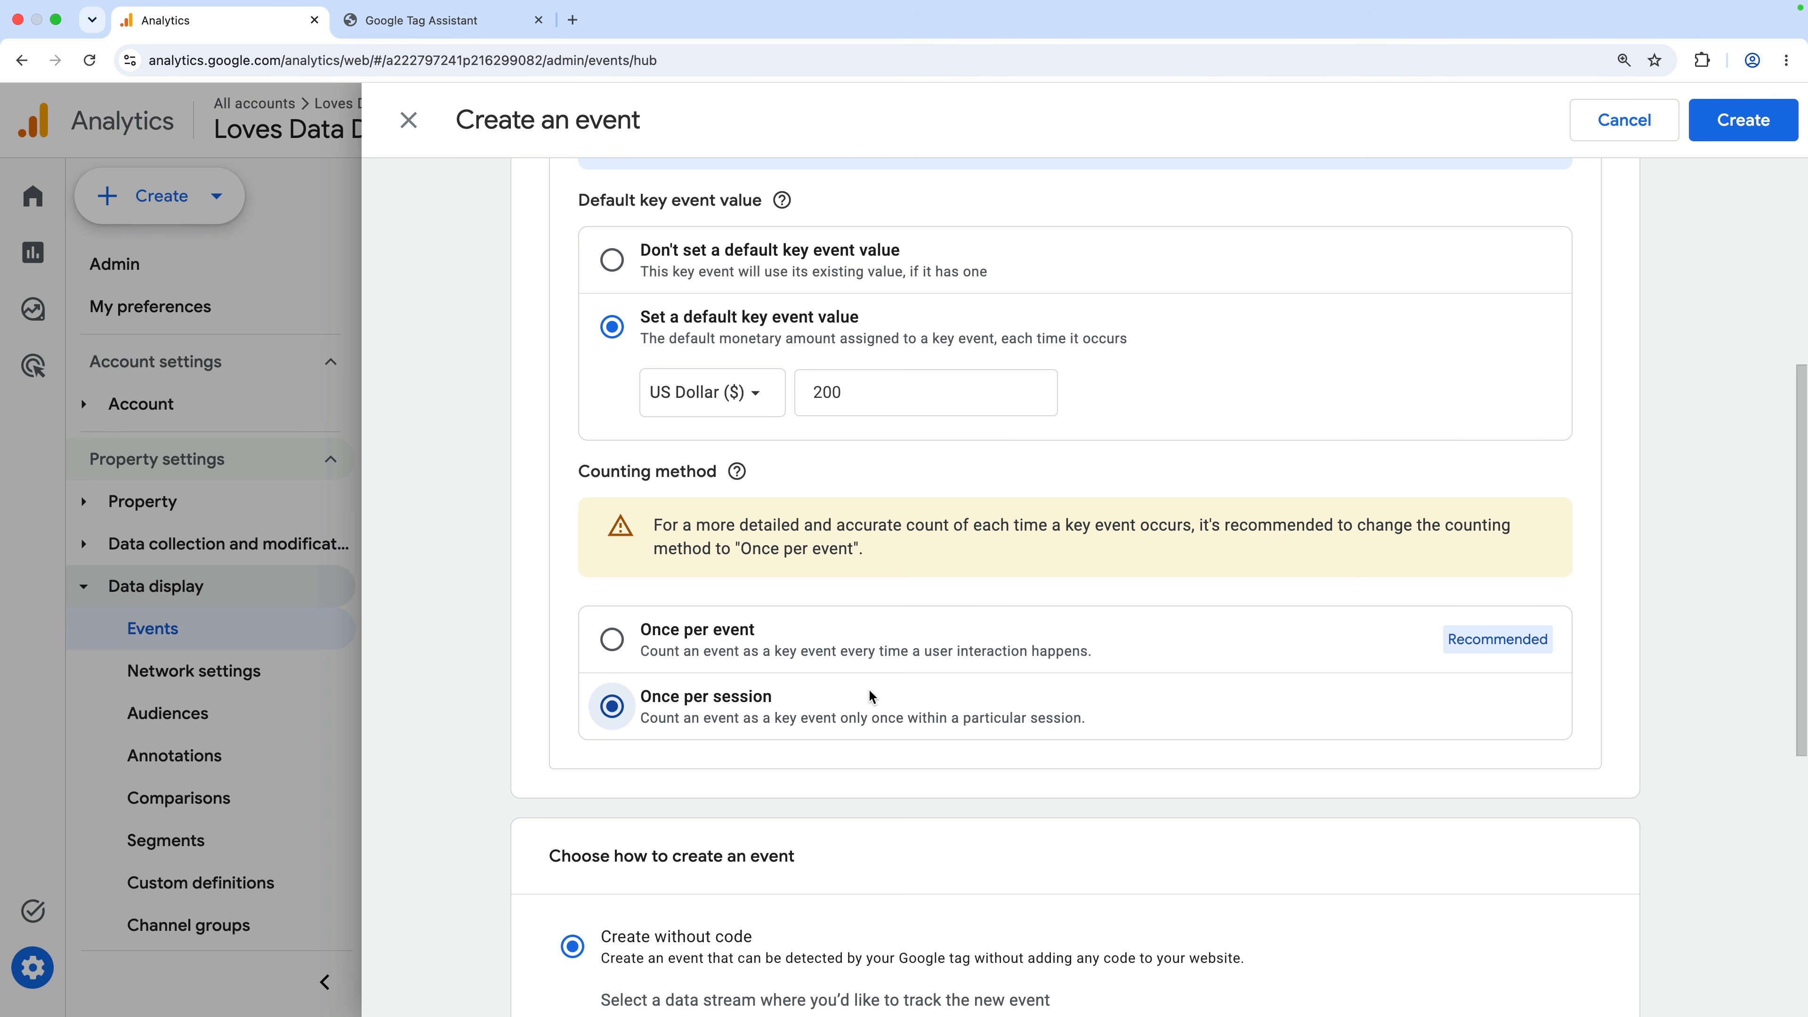
pyautogui.scroll(-6, 871, 696)
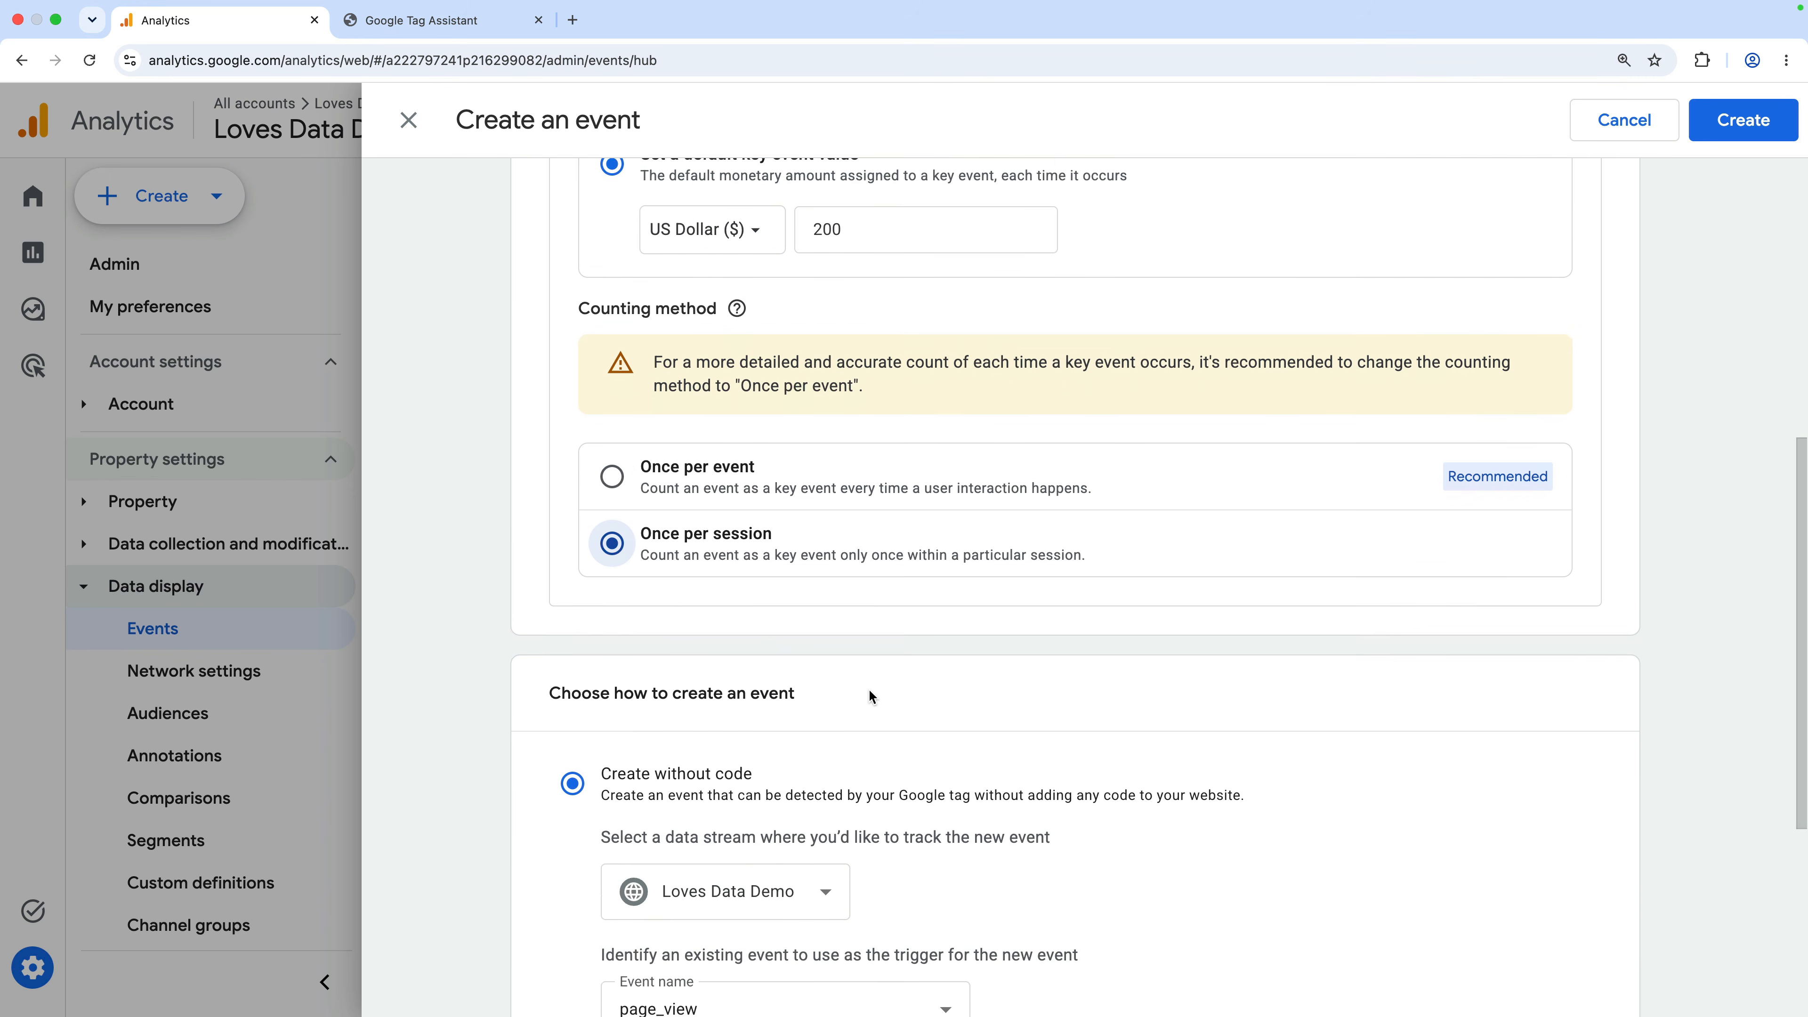
pyautogui.scroll(-2, 870, 694)
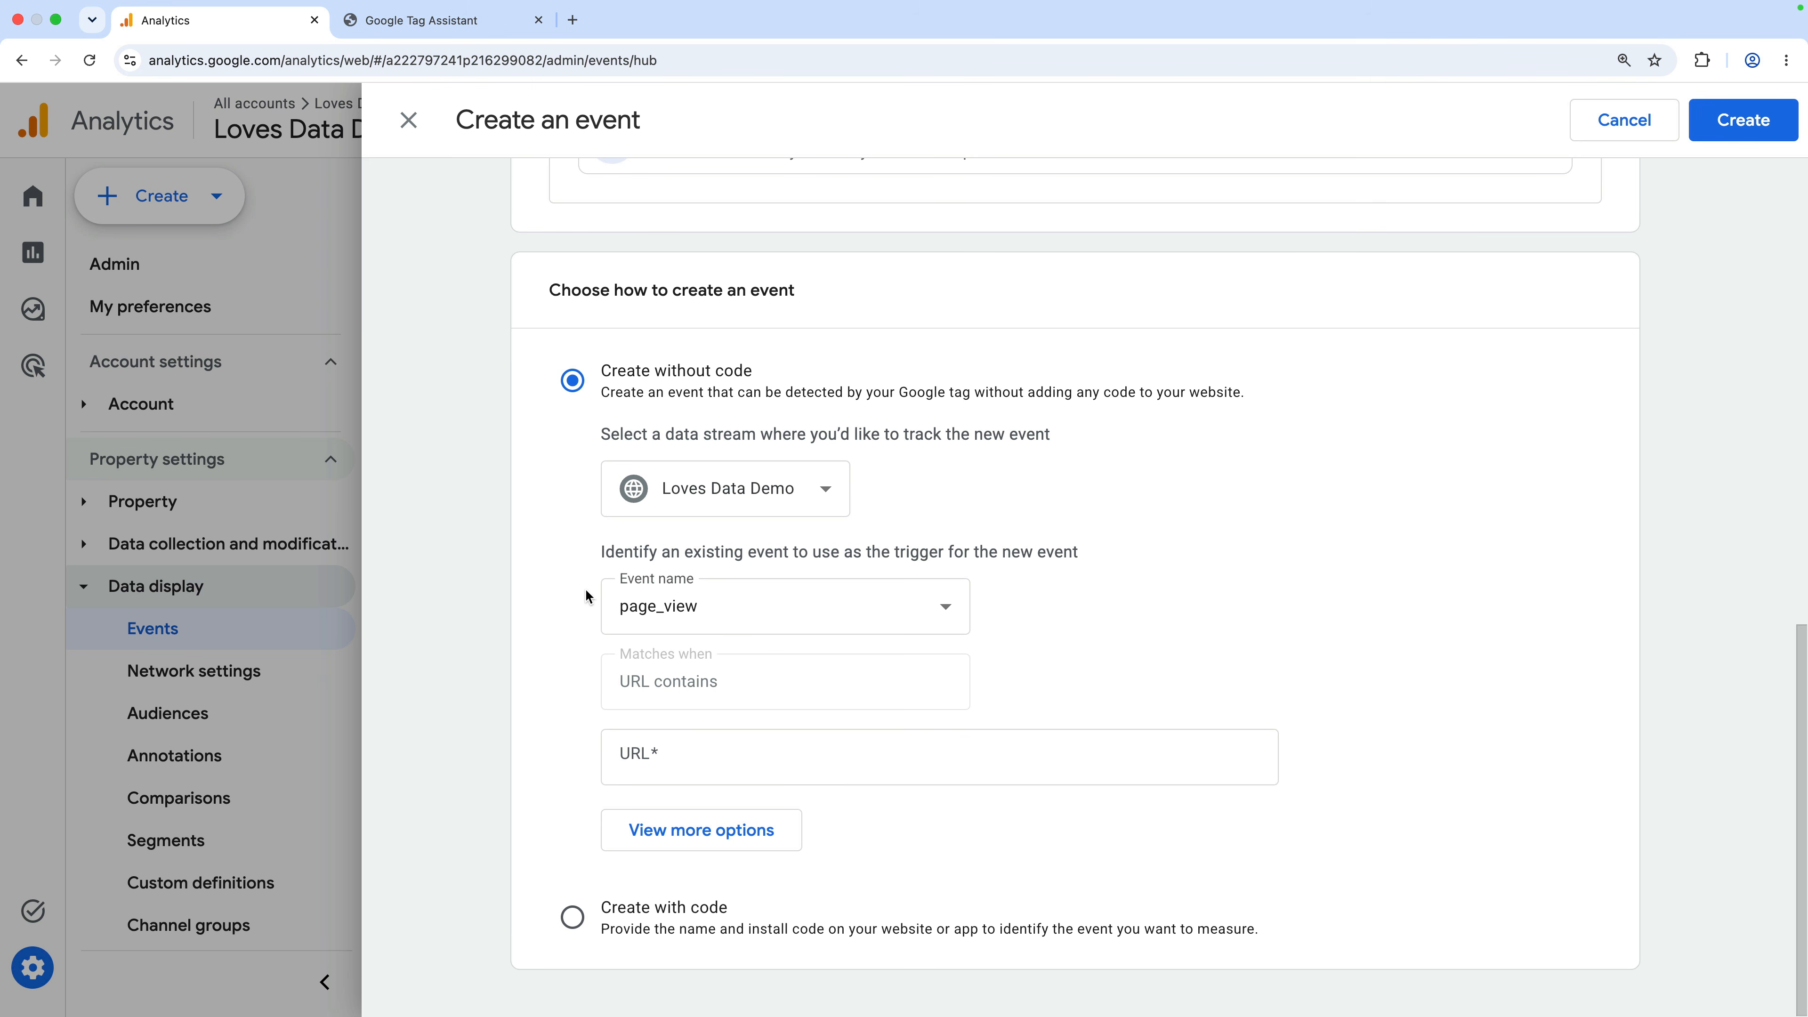
# Create generate_lead without code, triggered by page_view where the page URL contains thank-you
pyautogui.click(571, 915)
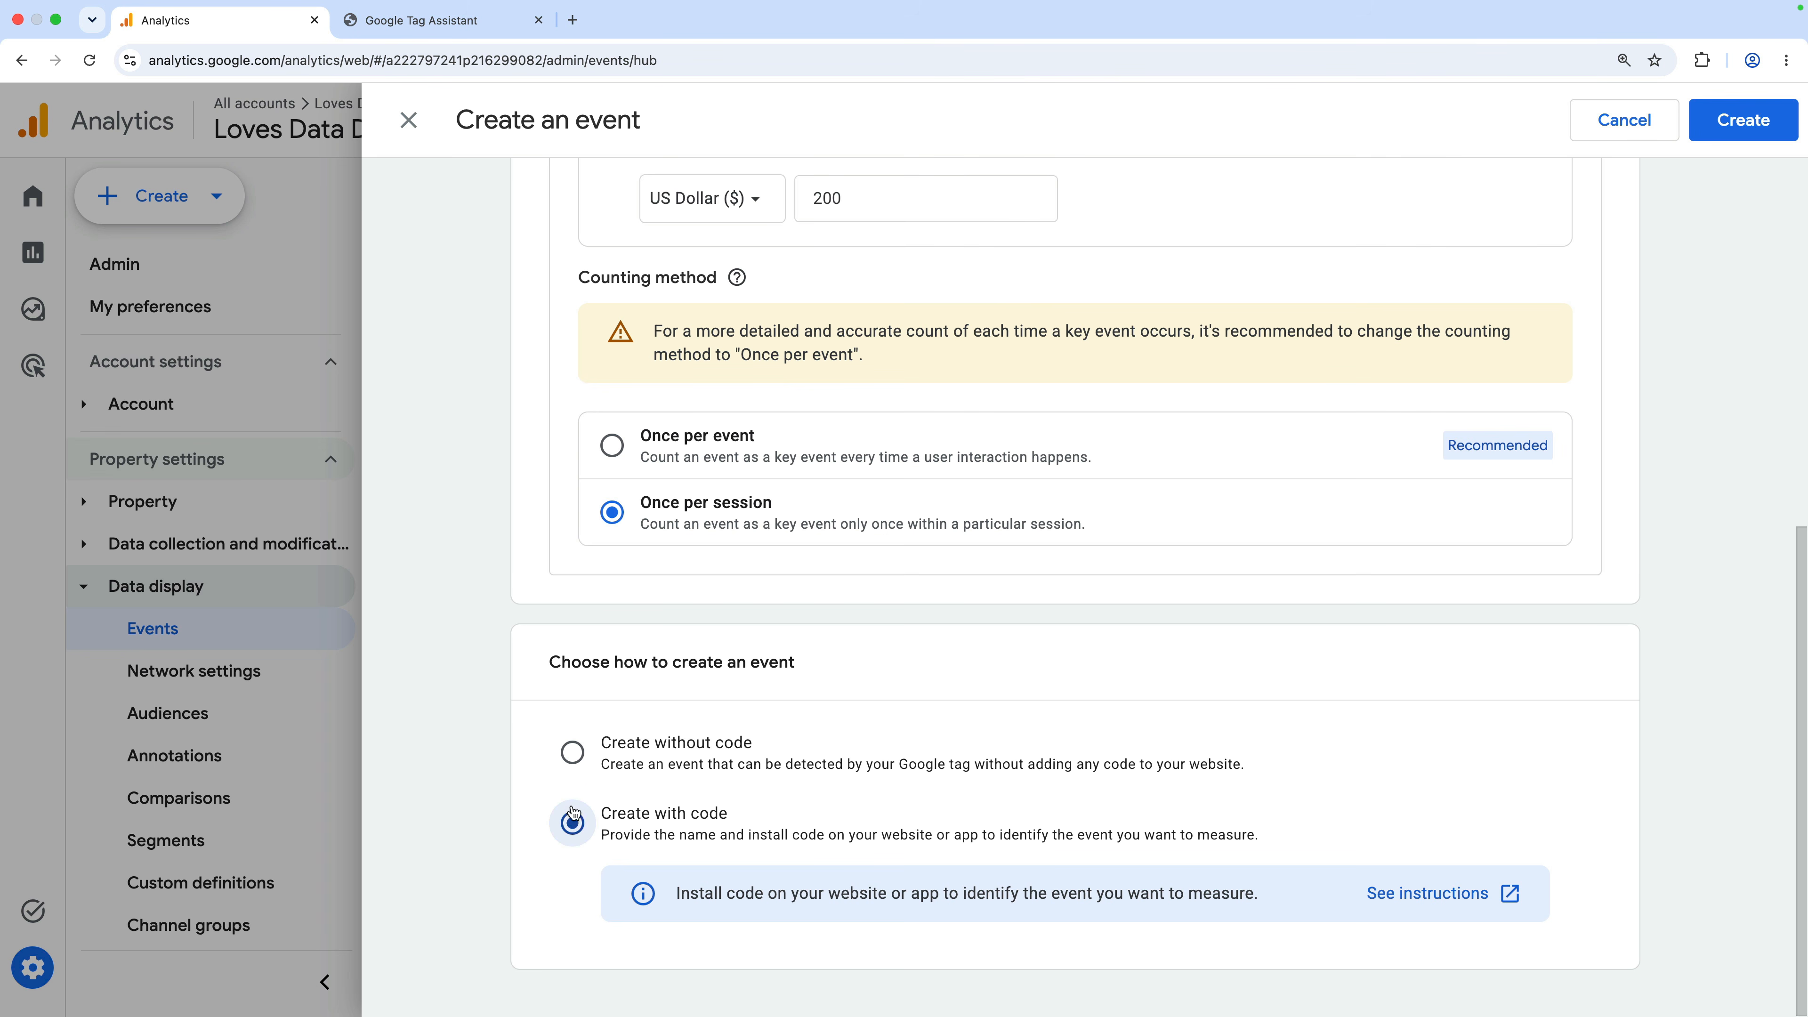
pyautogui.click(572, 752)
pyautogui.scroll(-4, 576, 761)
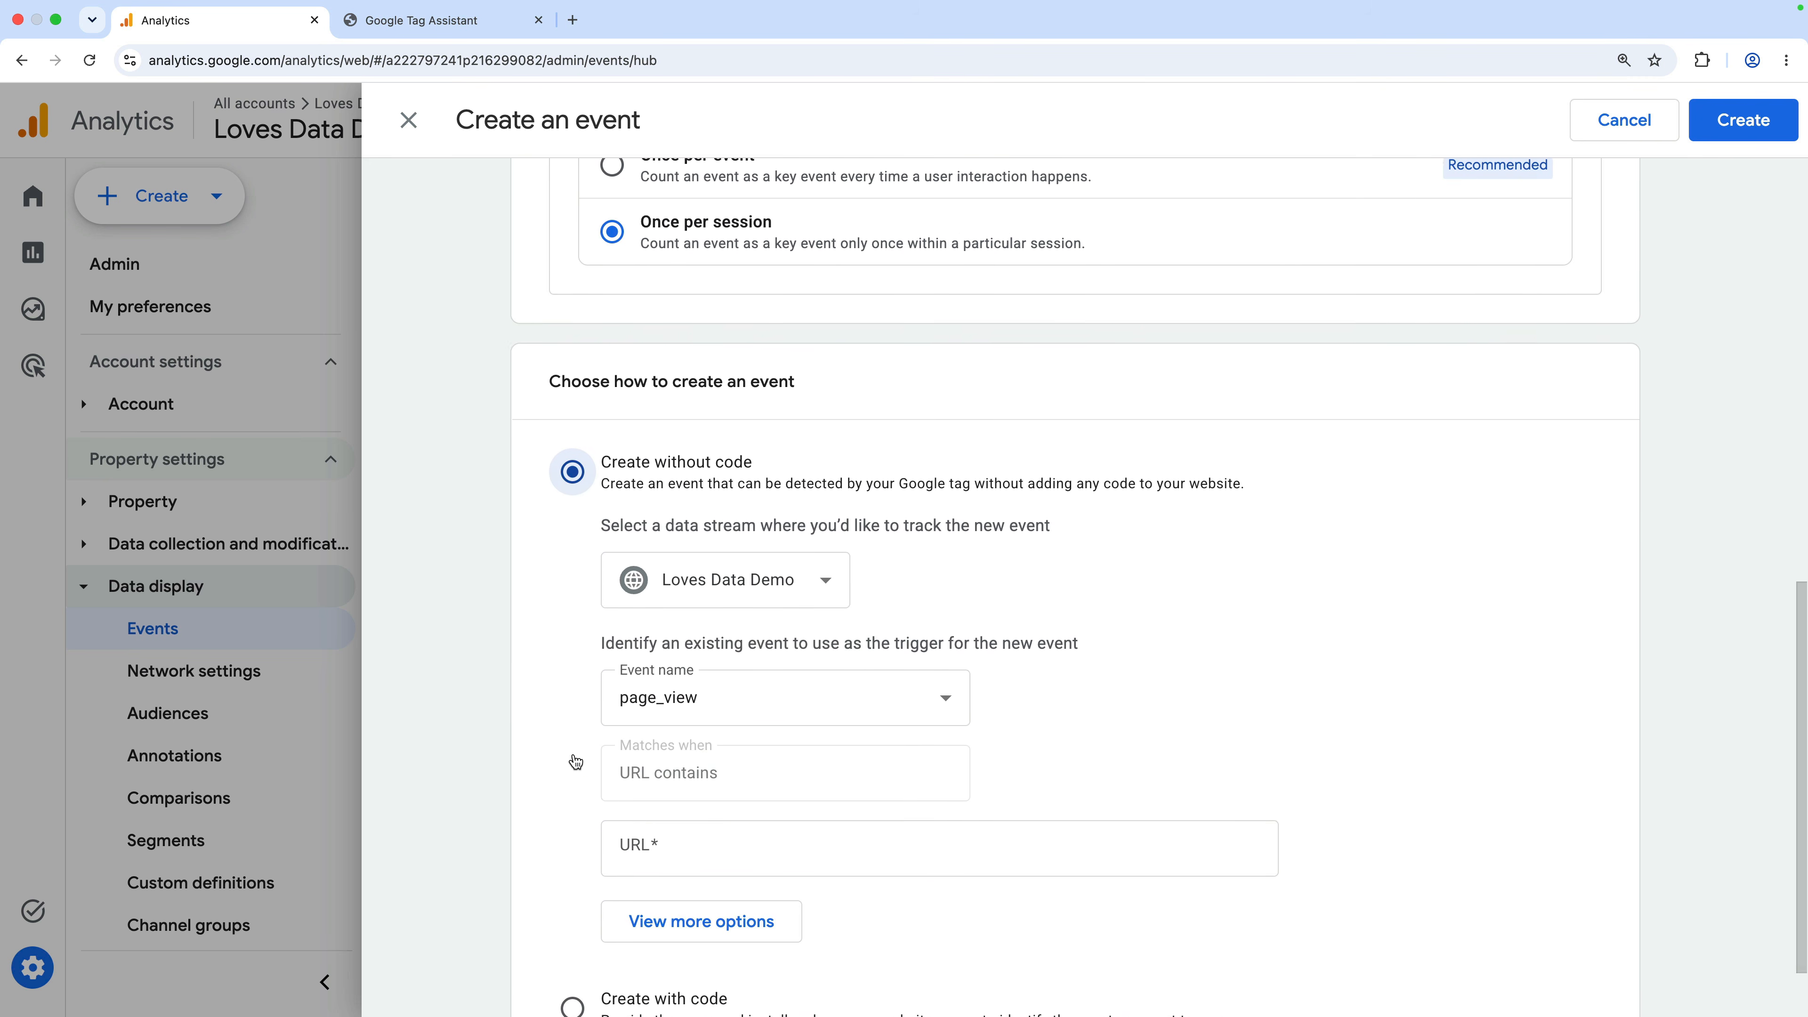
pyautogui.scroll(-1, 576, 762)
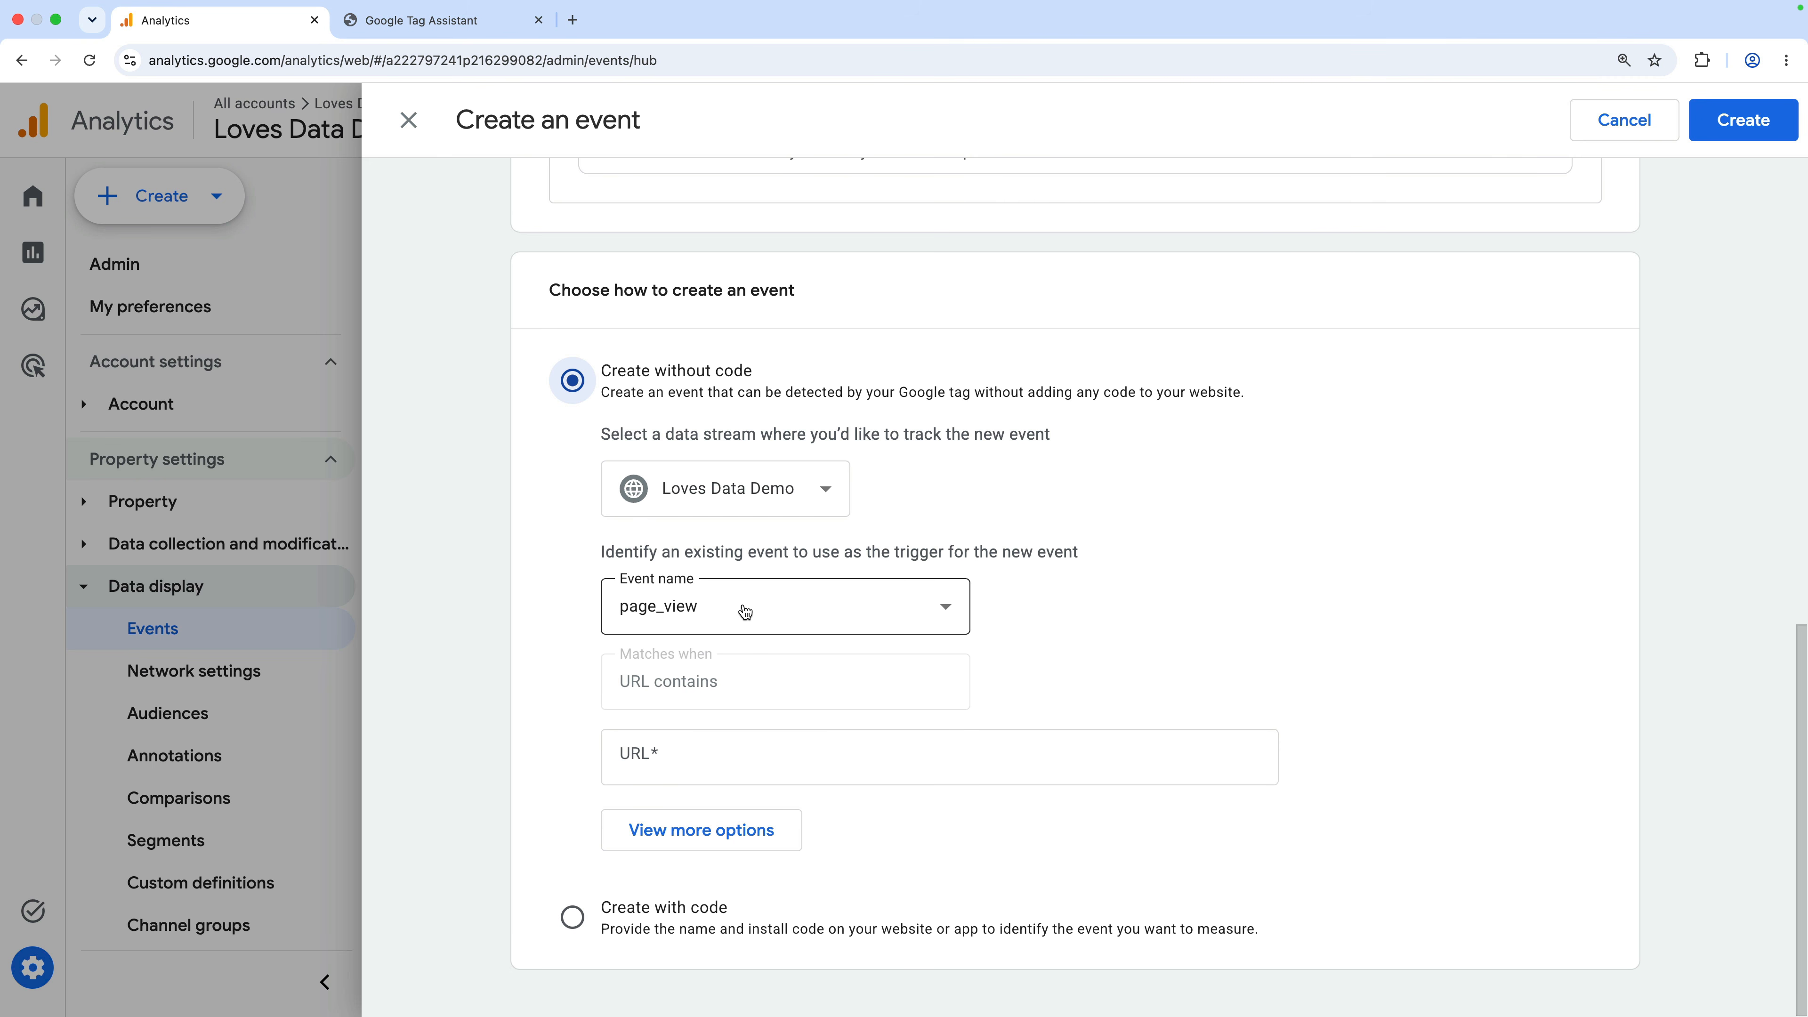
pyautogui.click(701, 757)
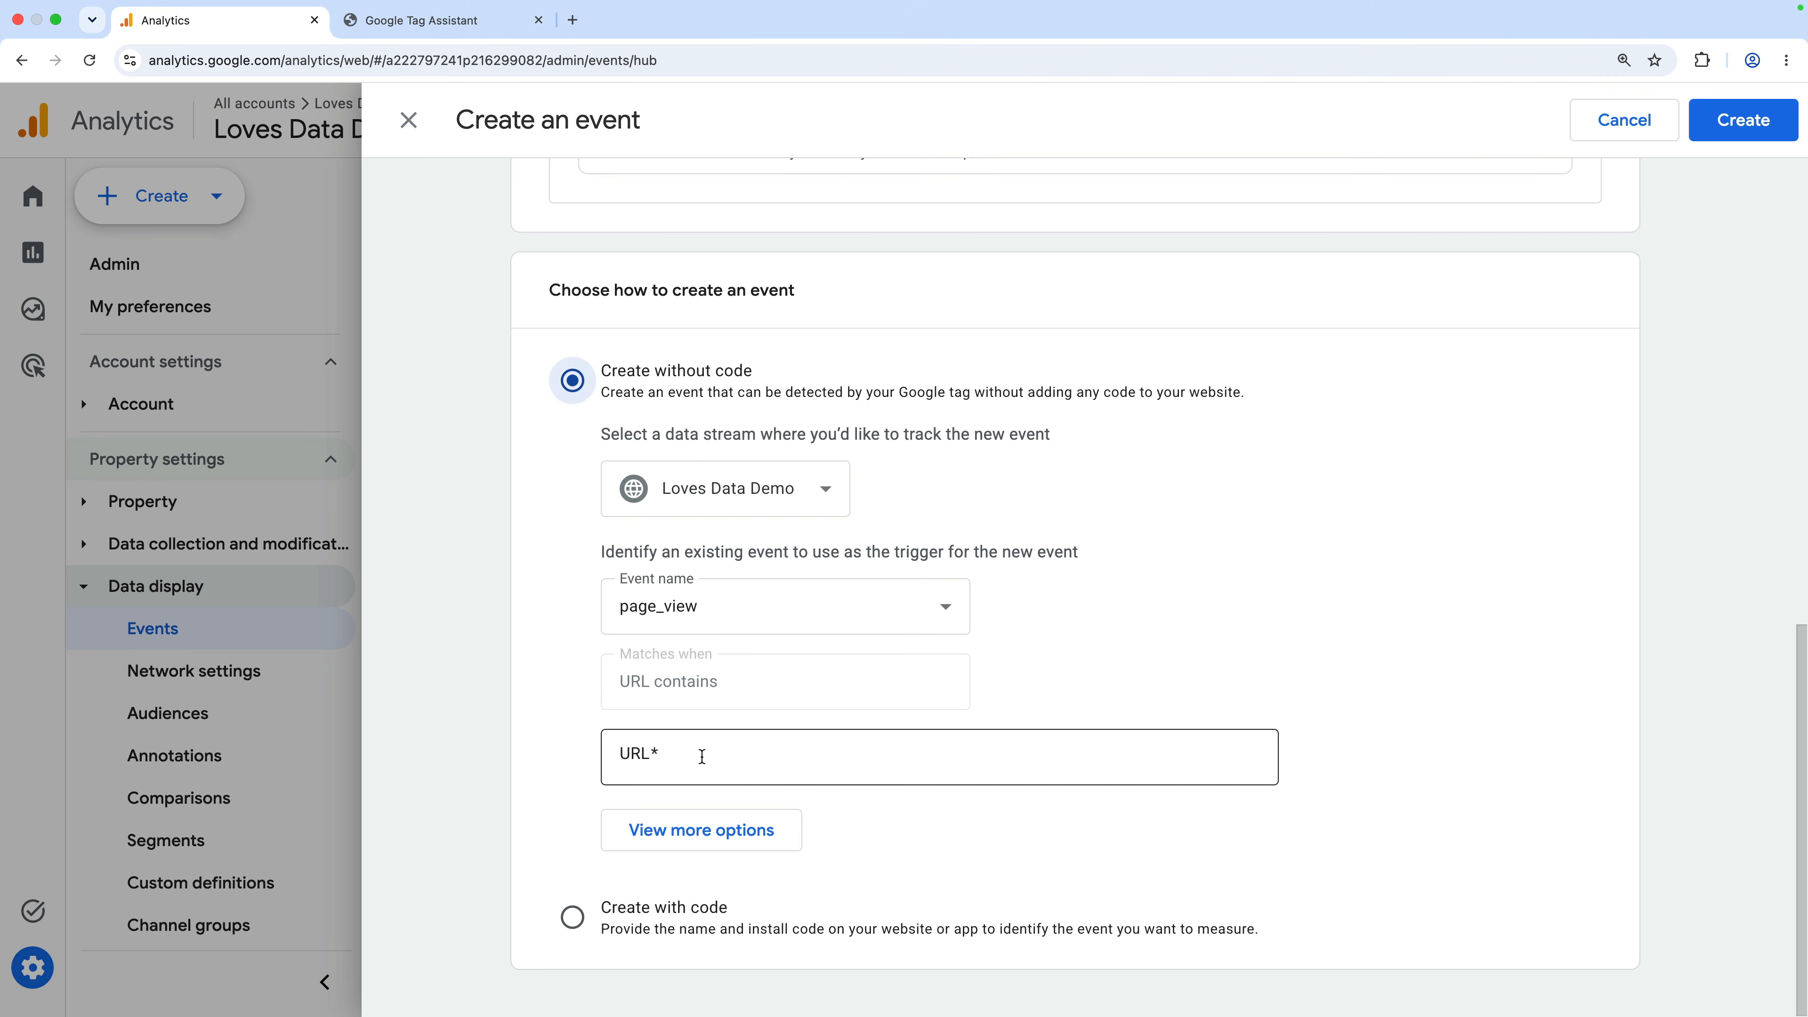
pyautogui.write('thank')
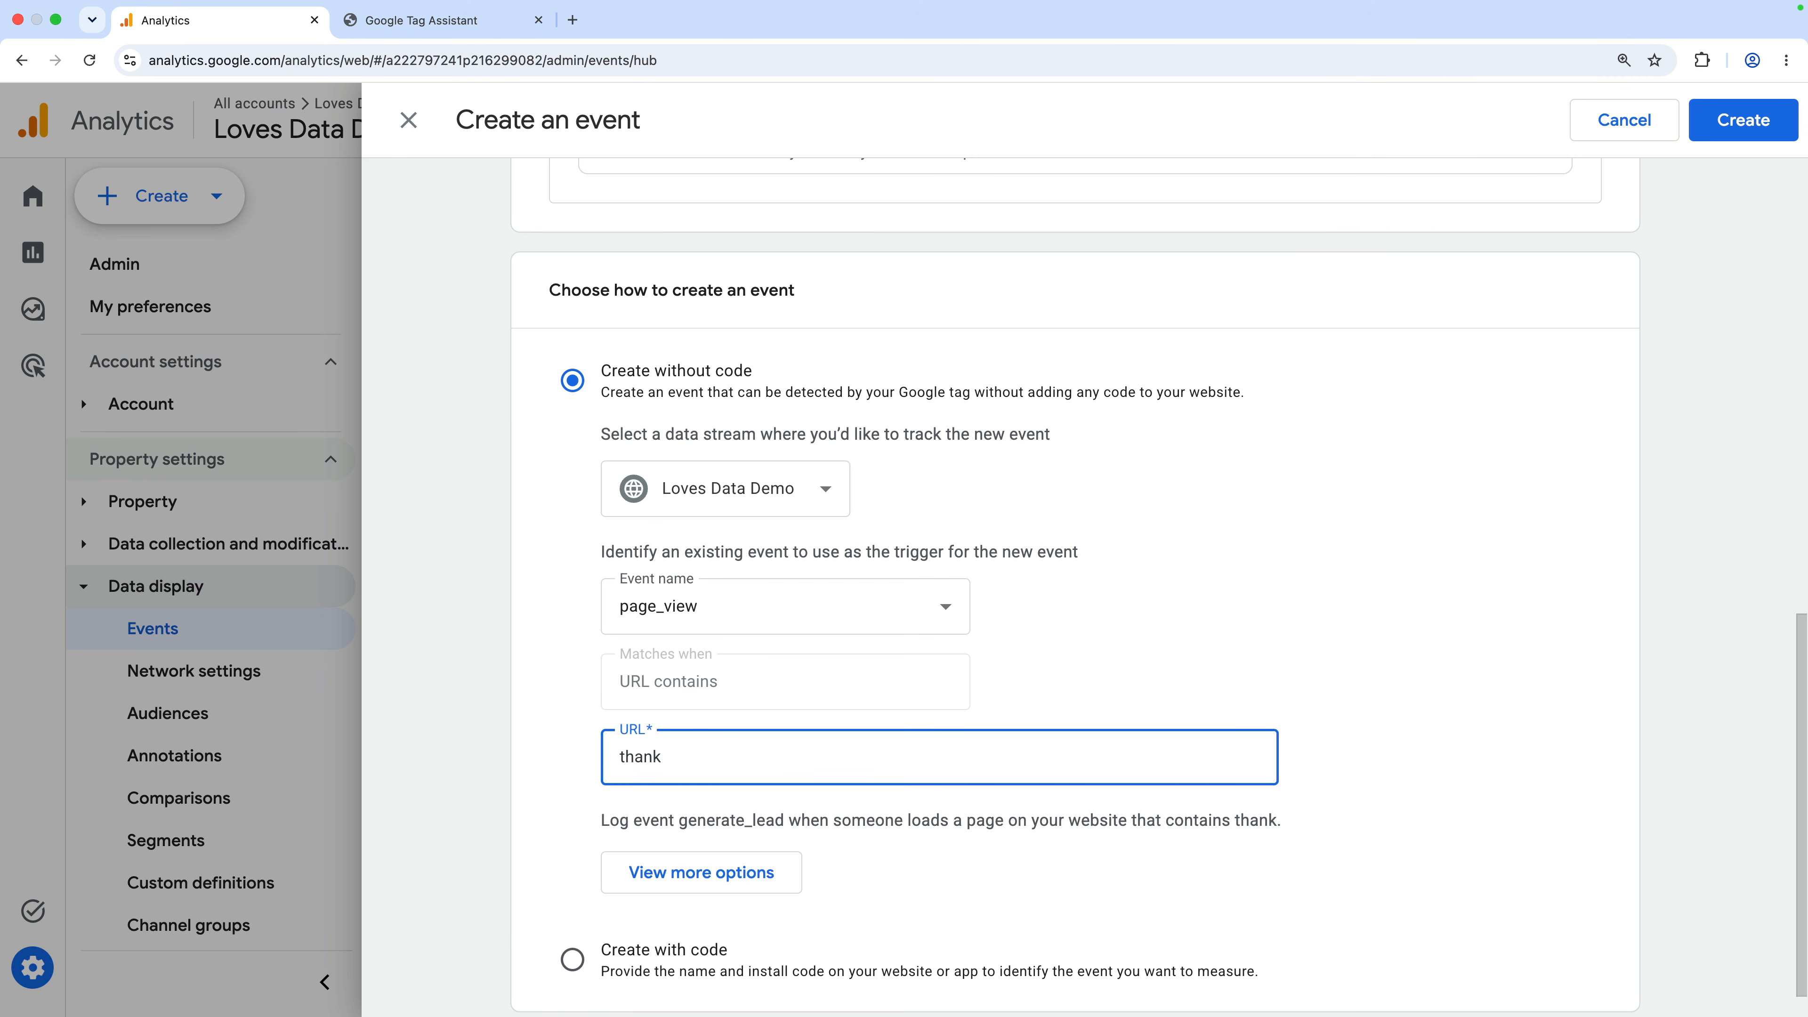
pyautogui.write('-you')
pyautogui.click(567, 825)
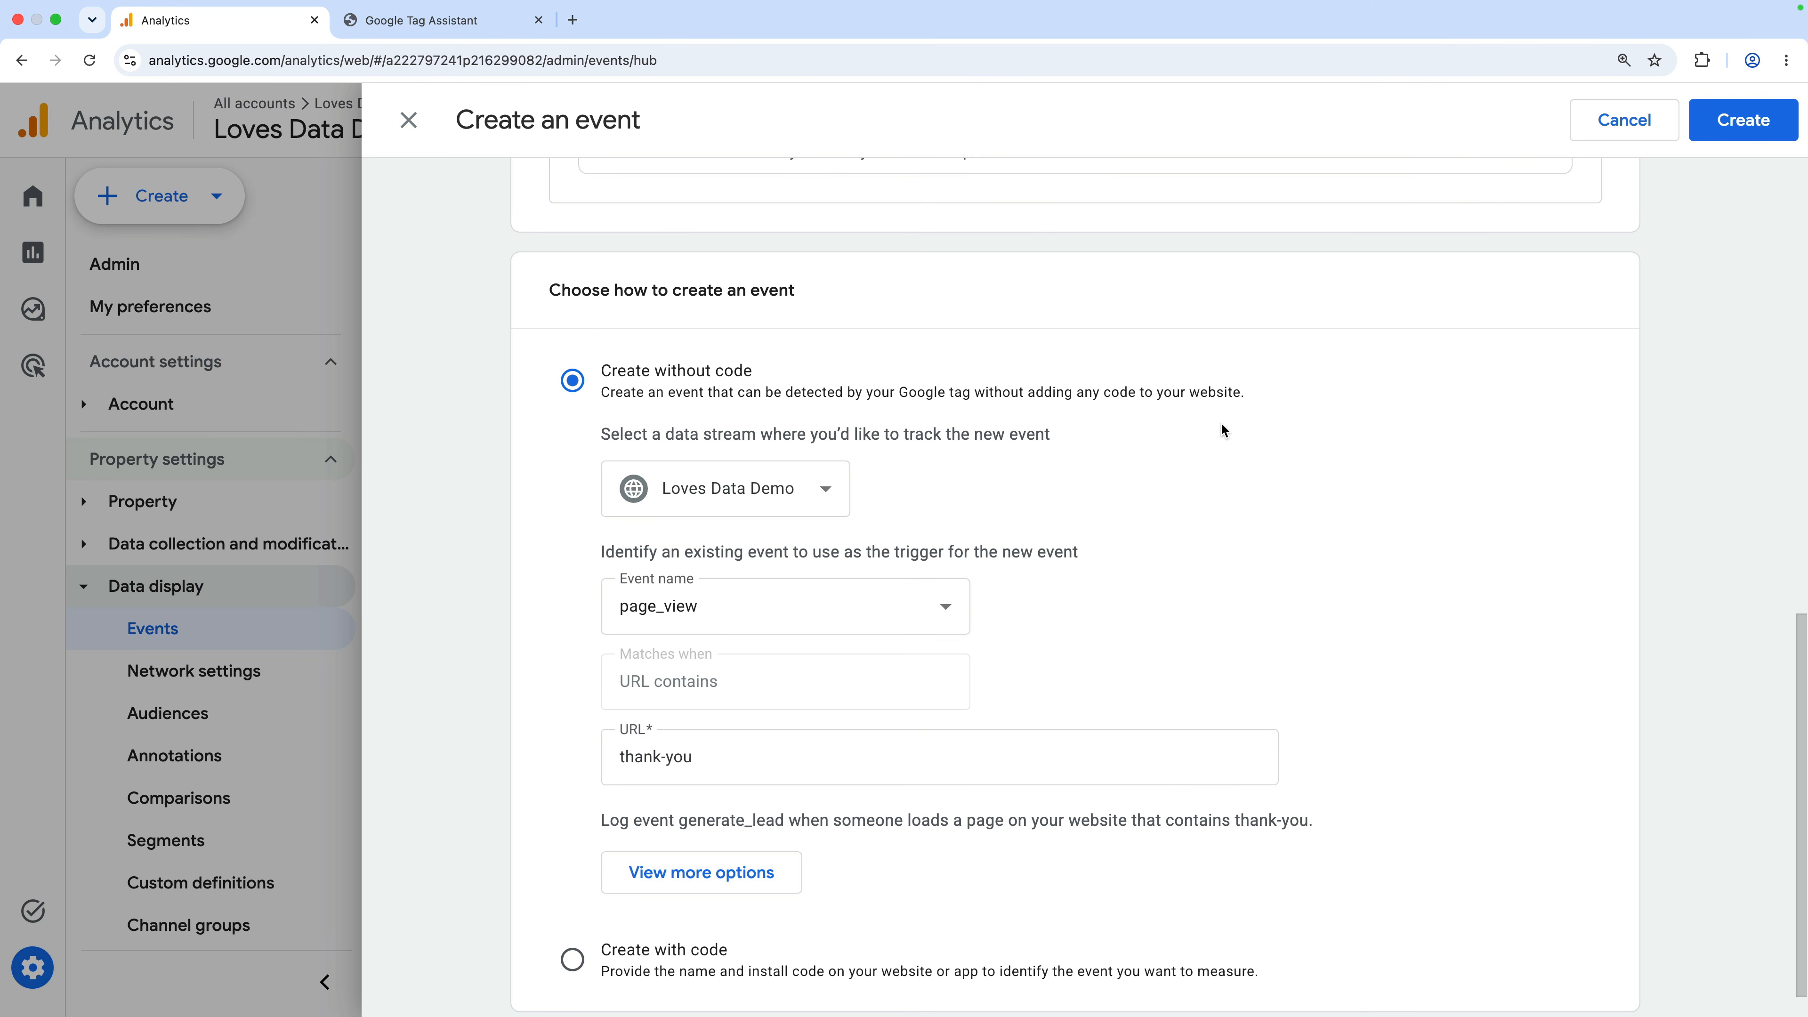
pyautogui.click(1745, 123)
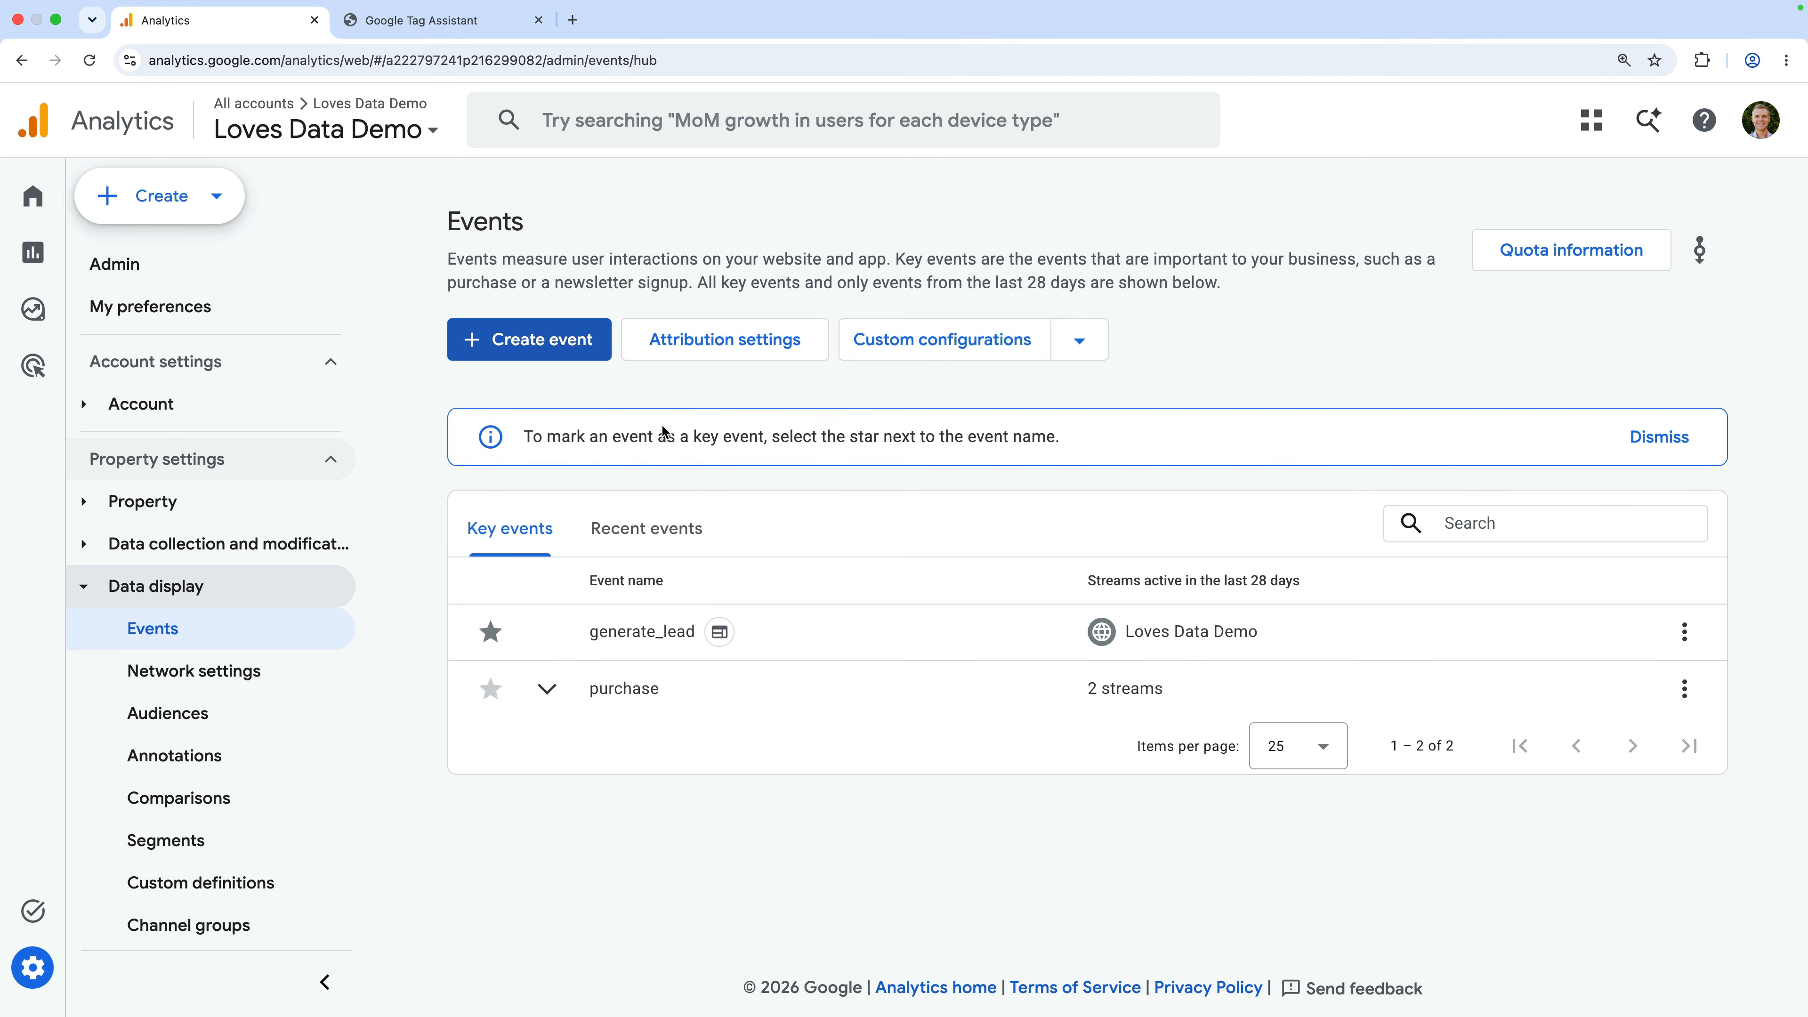
pyautogui.click(480, 24)
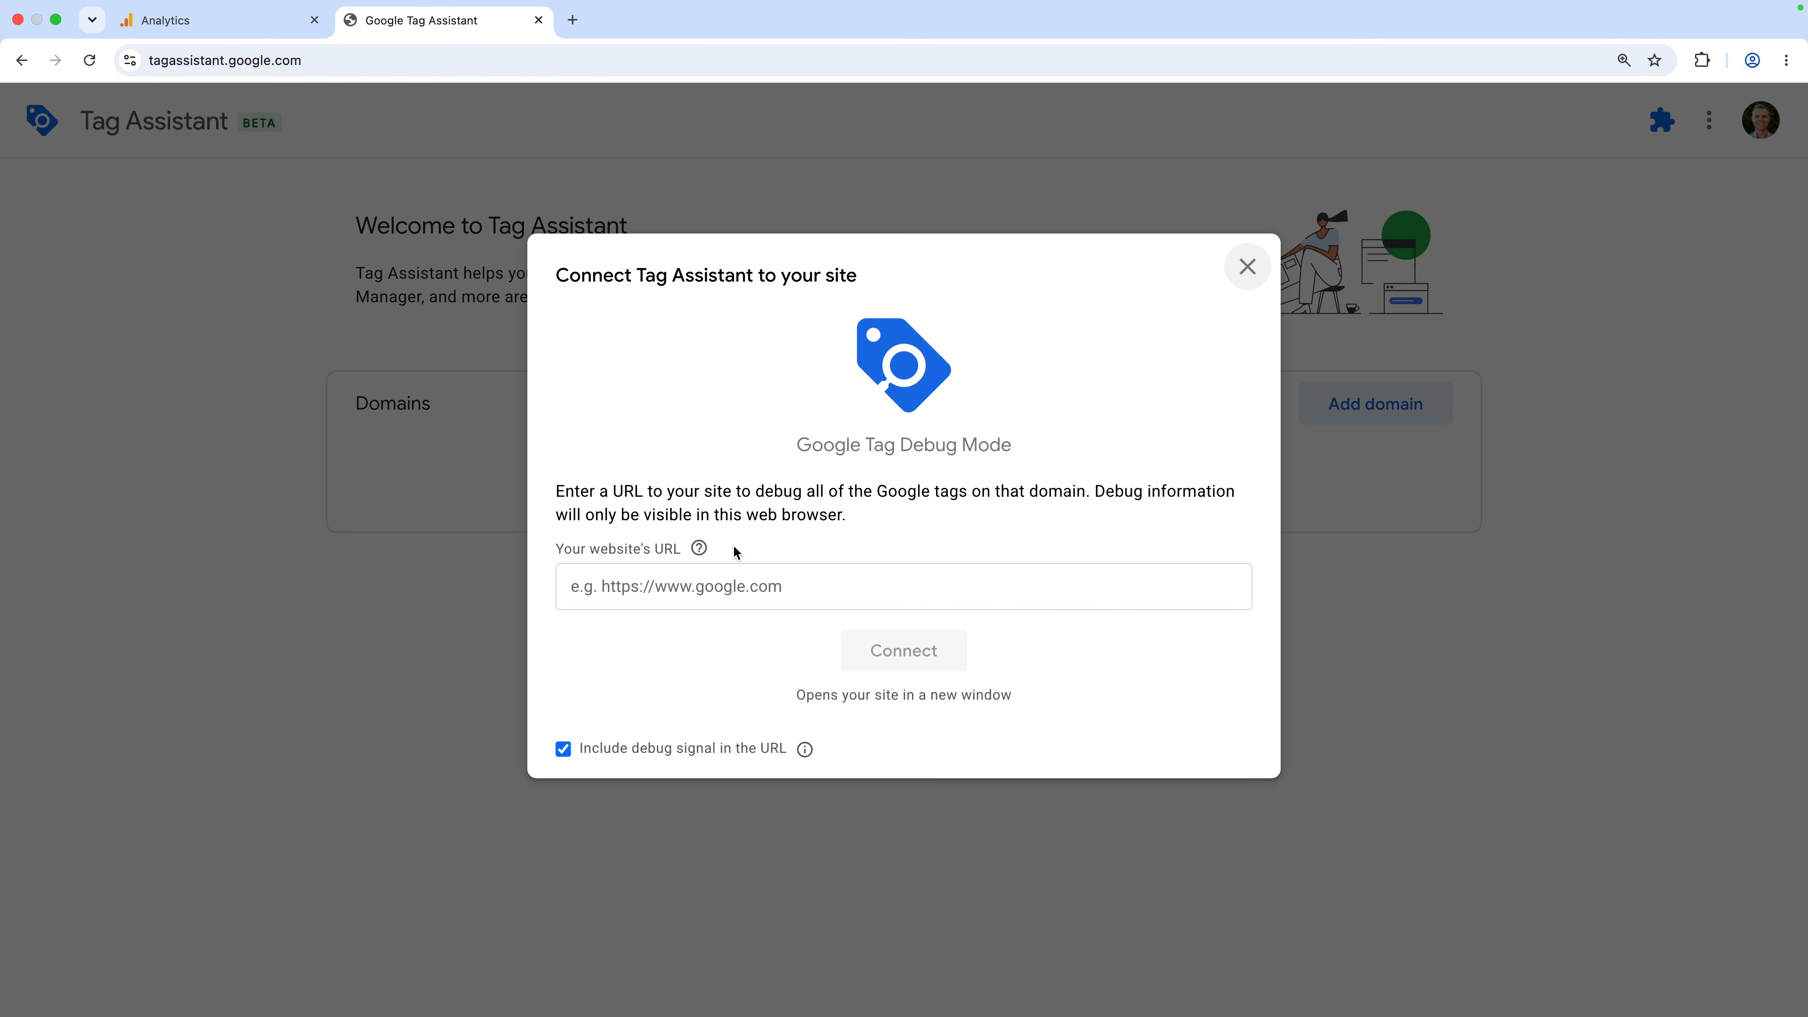
pyautogui.click(751, 573)
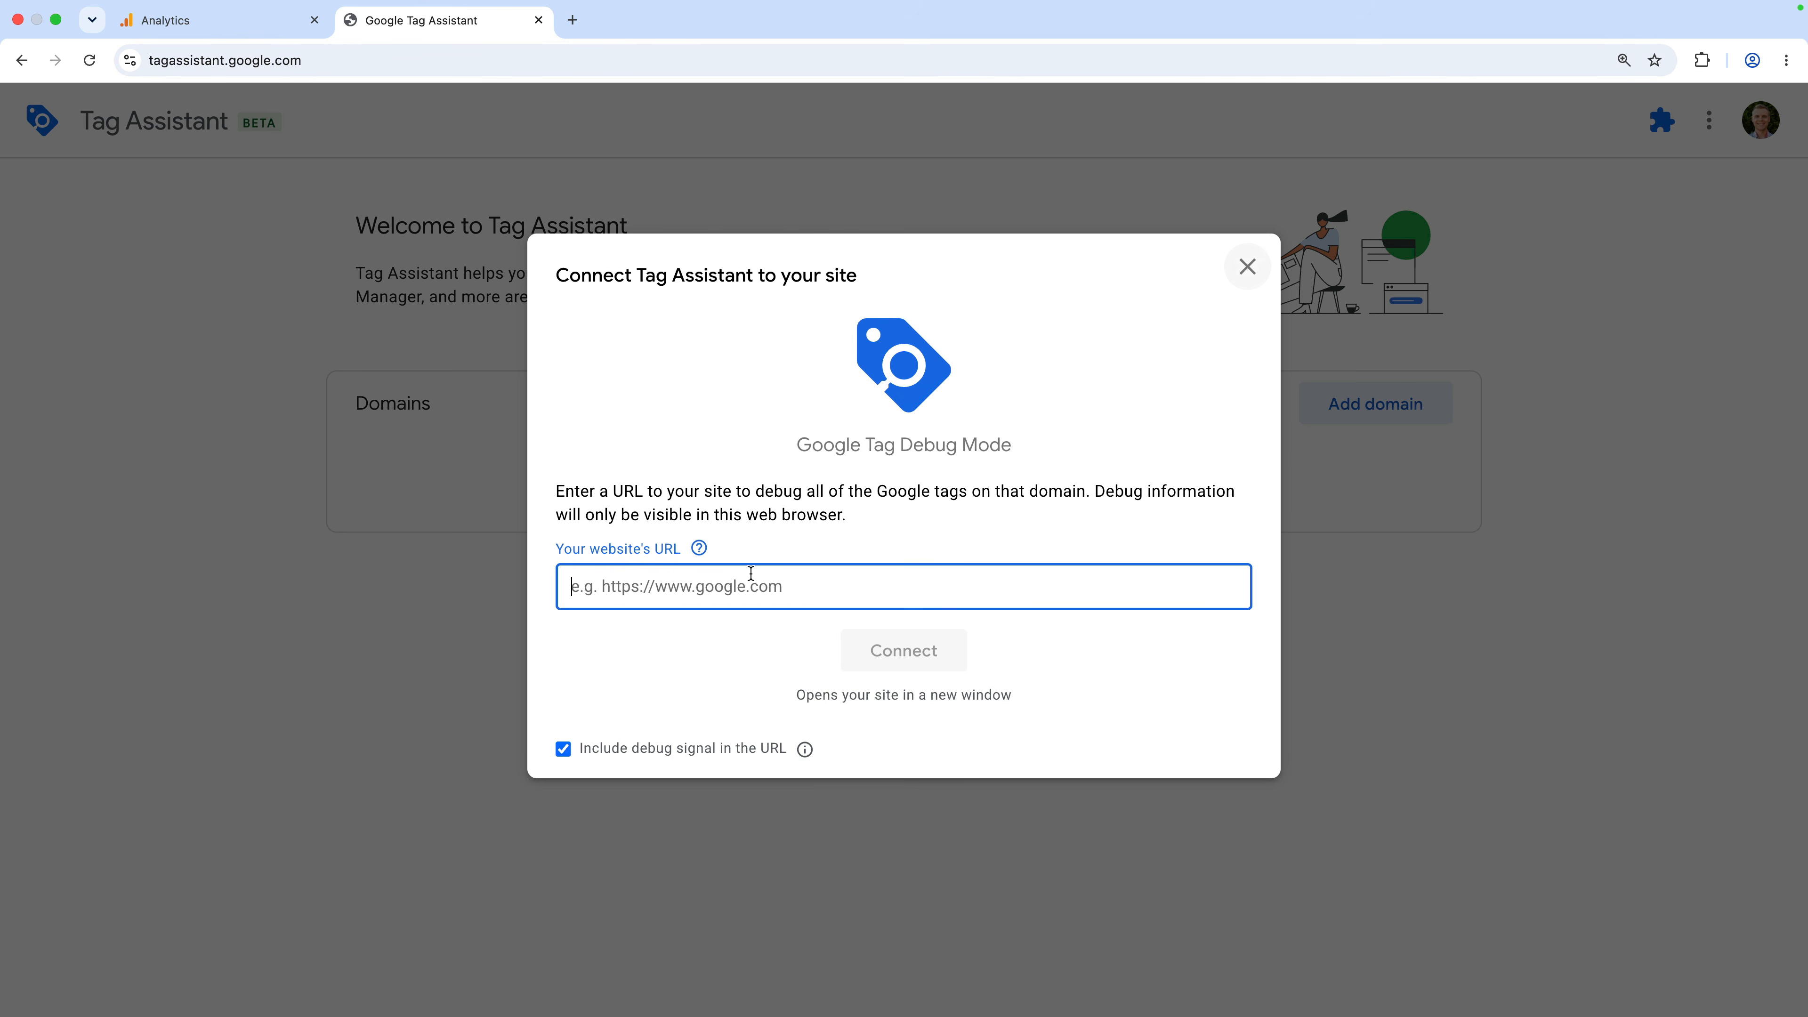
pyautogui.write('https://demo.lovesdata-test.com')
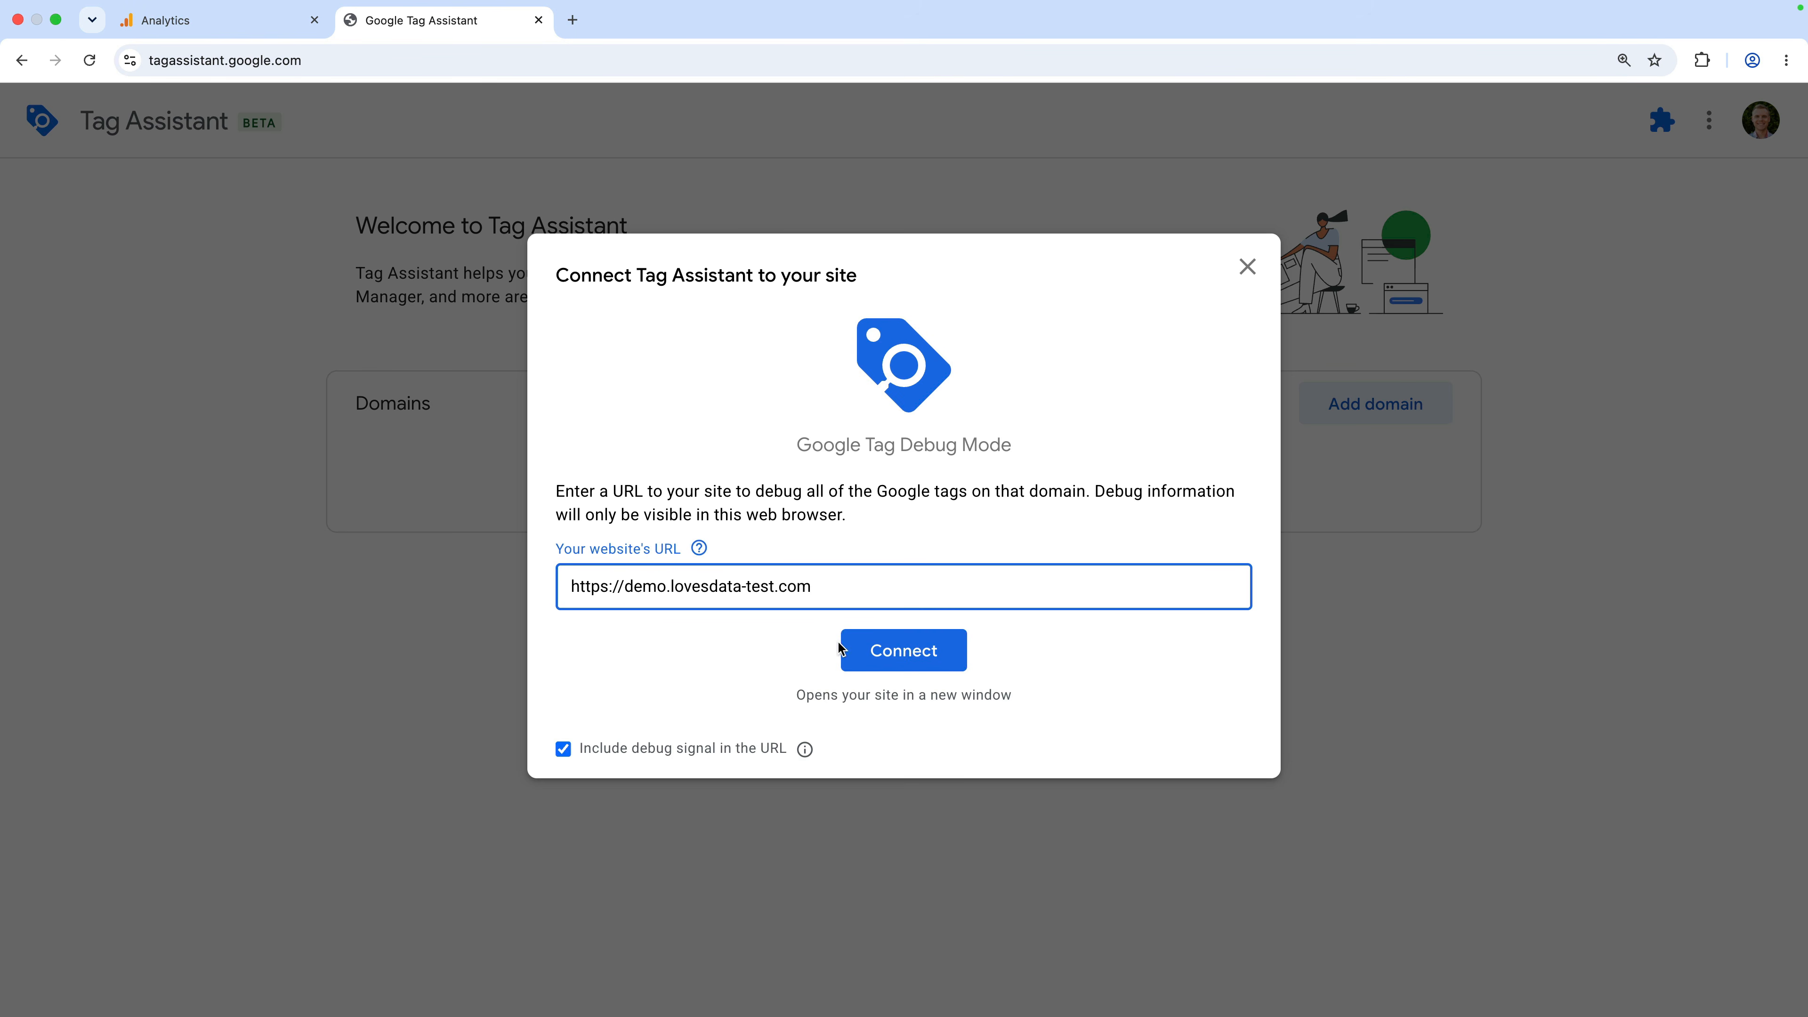
pyautogui.click(859, 659)
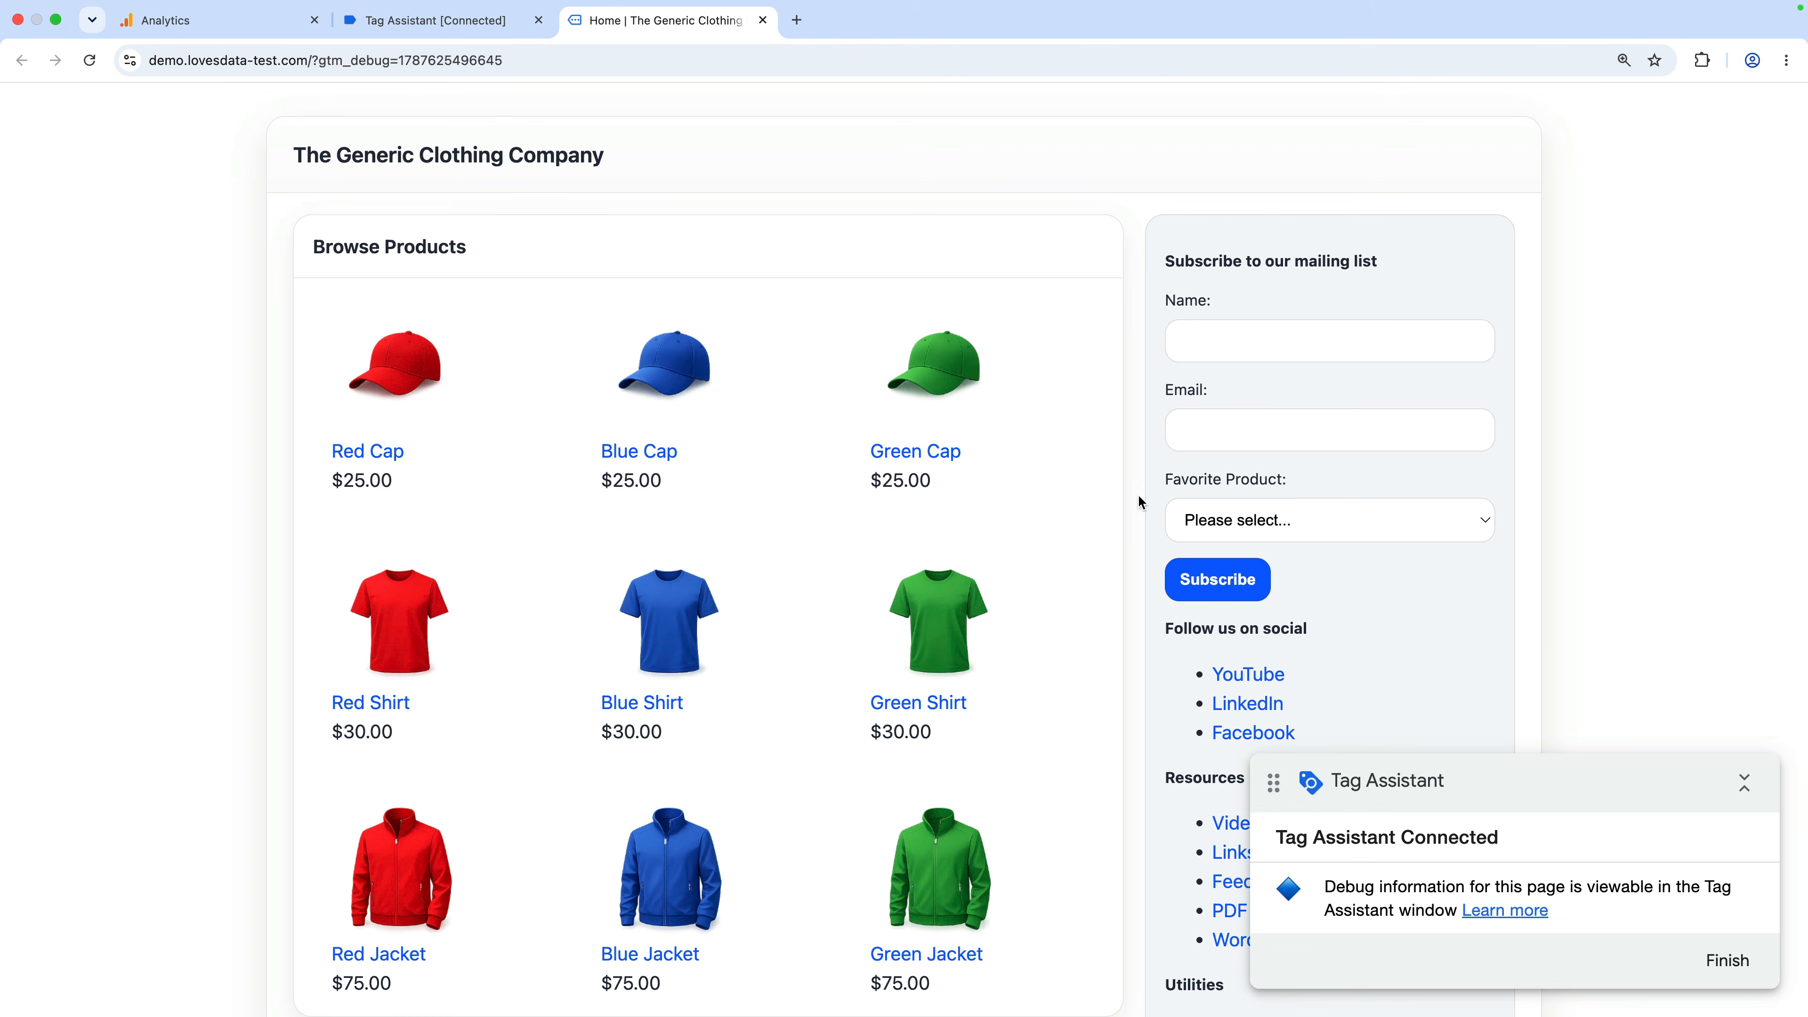
# Submit the demo site's signup form with a subscriber name and e-mail, then return to Analytics
pyautogui.click(1275, 339)
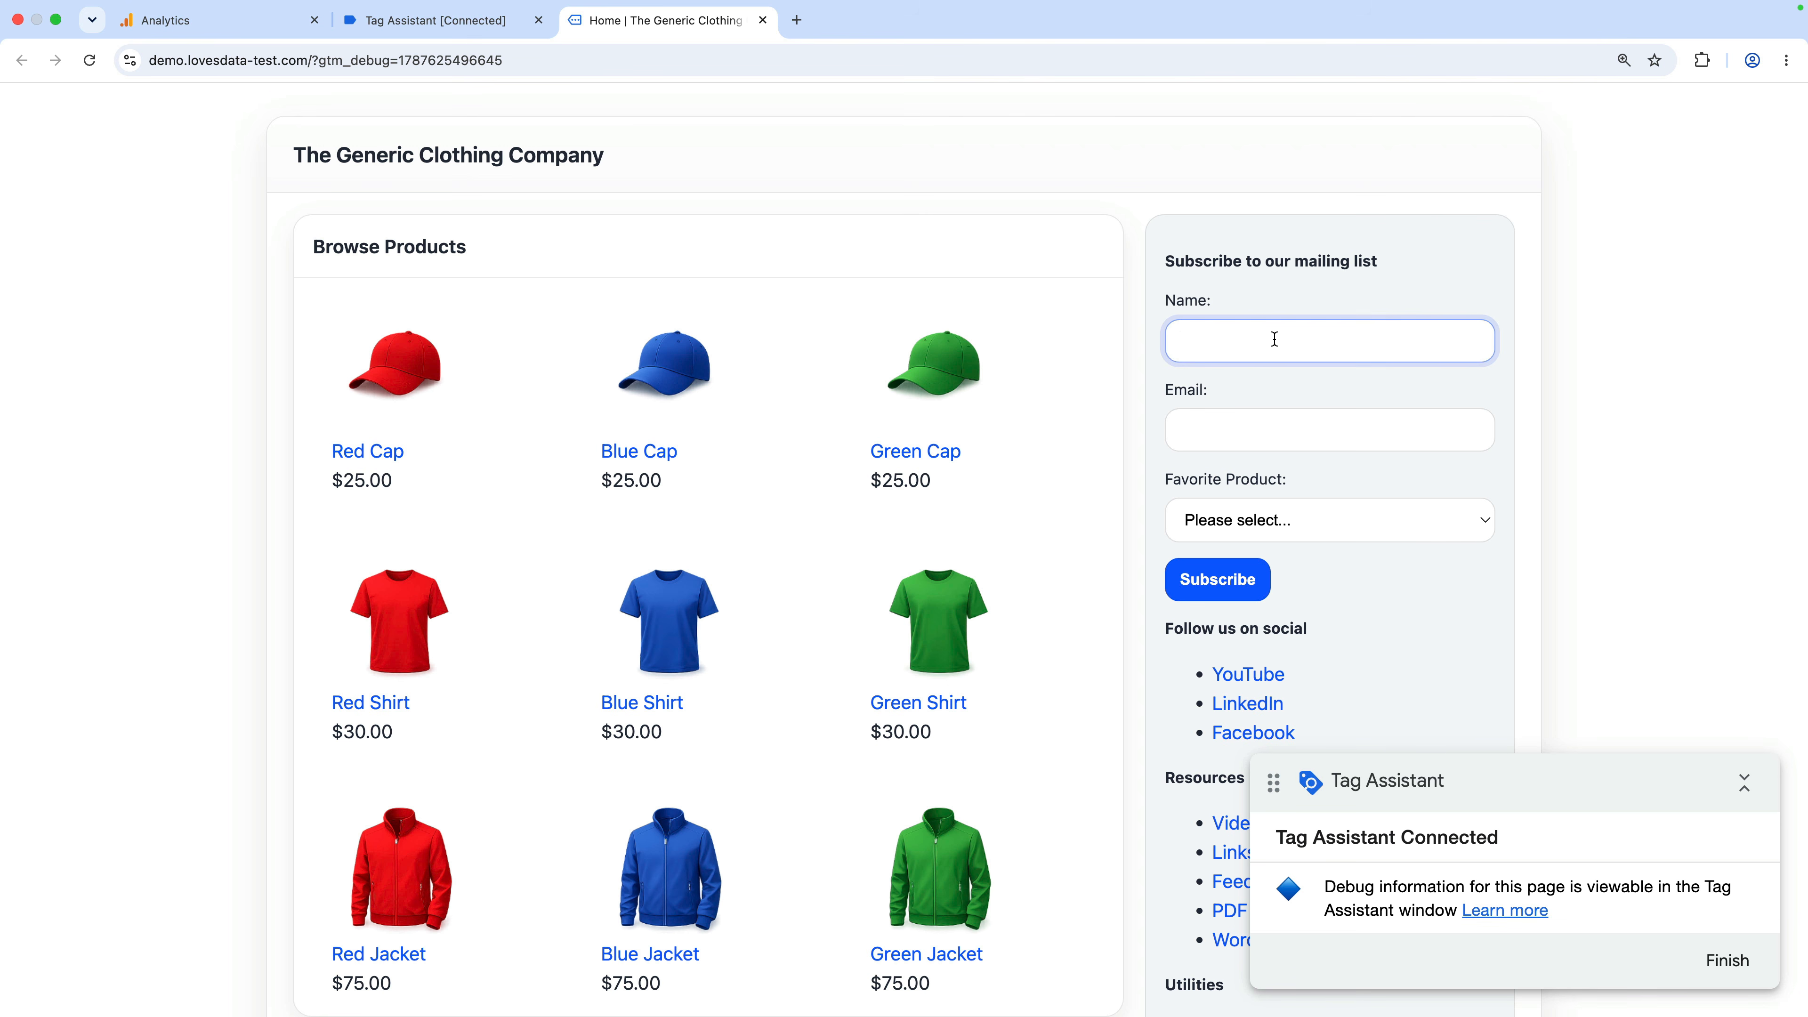
pyautogui.write('Benjamin')
pyautogui.press('Tab')
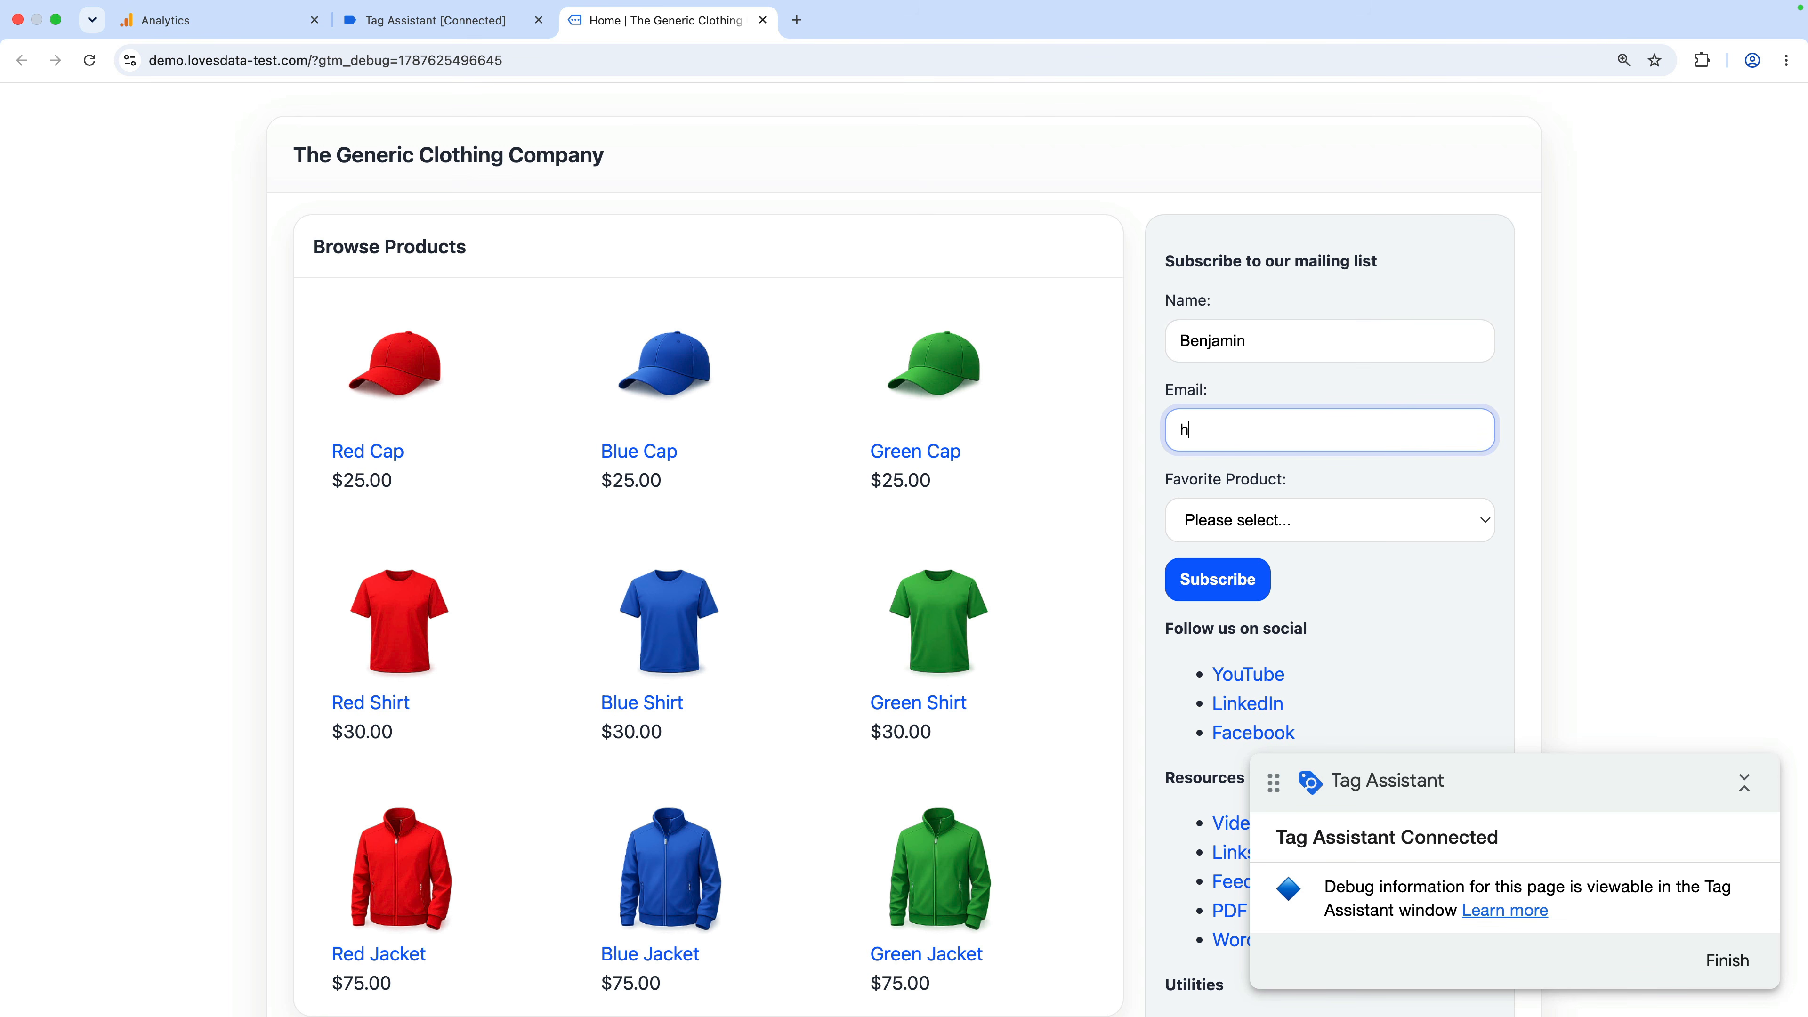
pyautogui.click(1193, 573)
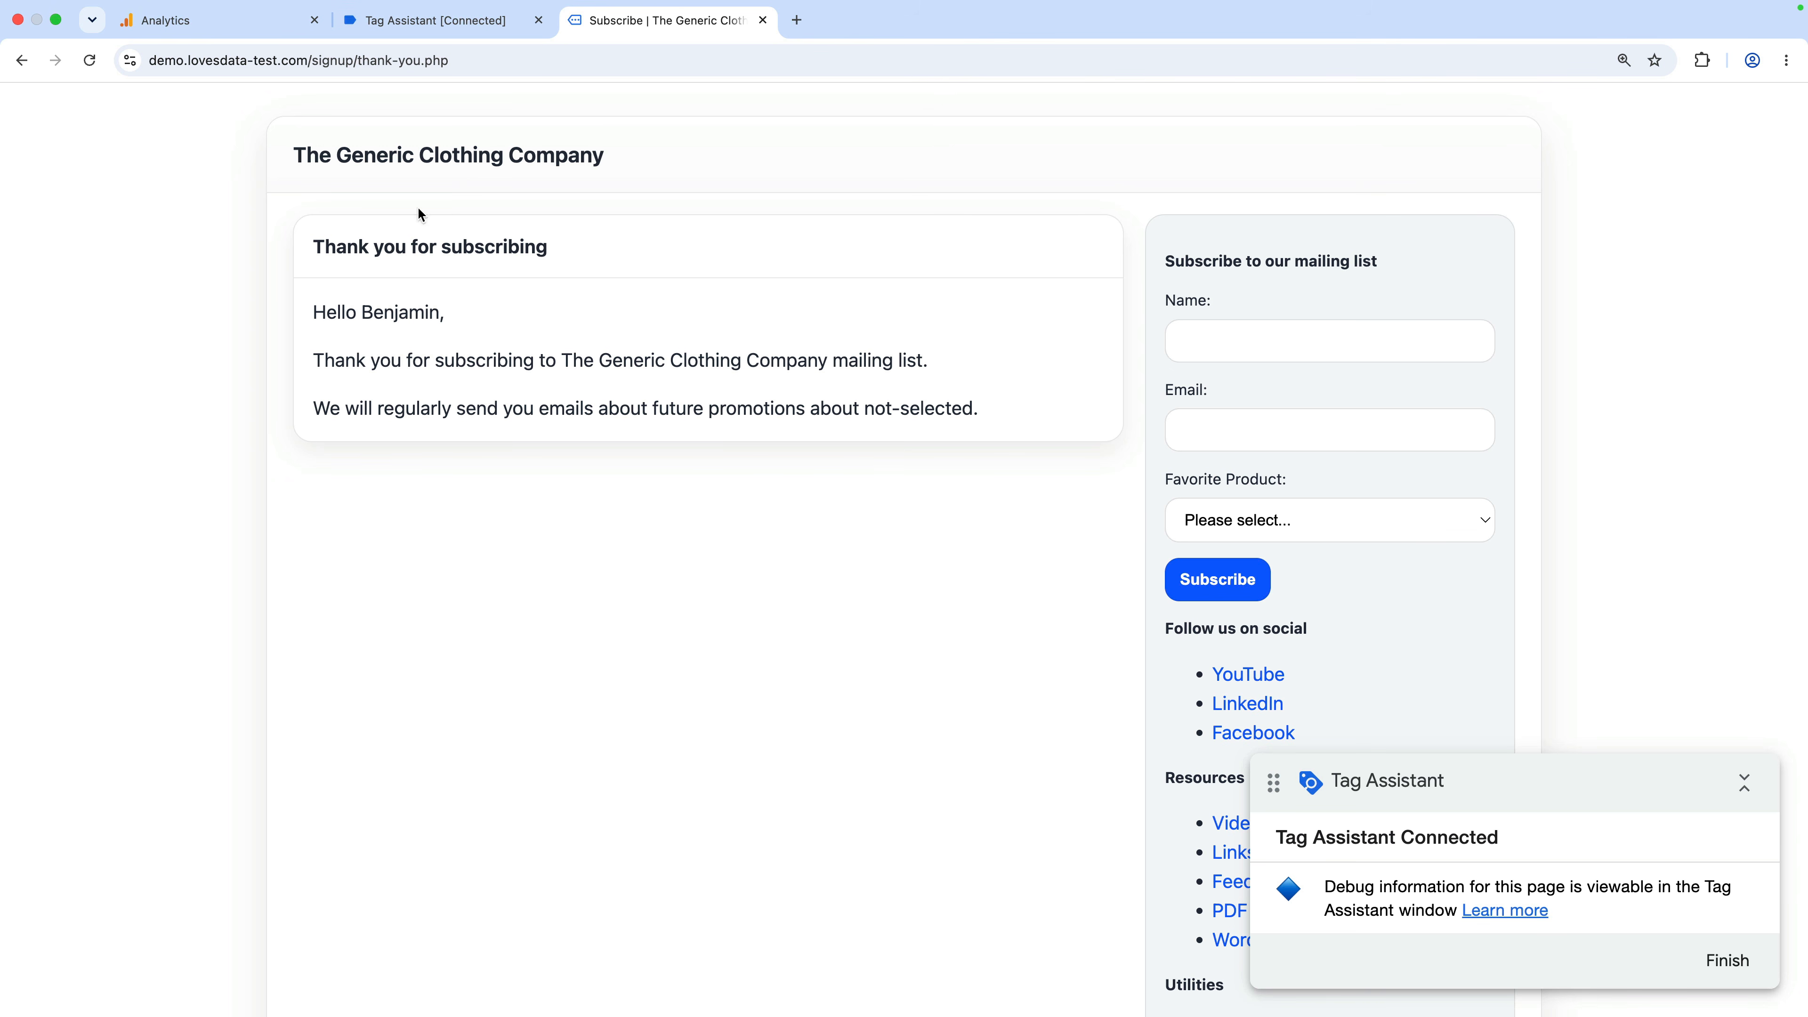
pyautogui.click(260, 20)
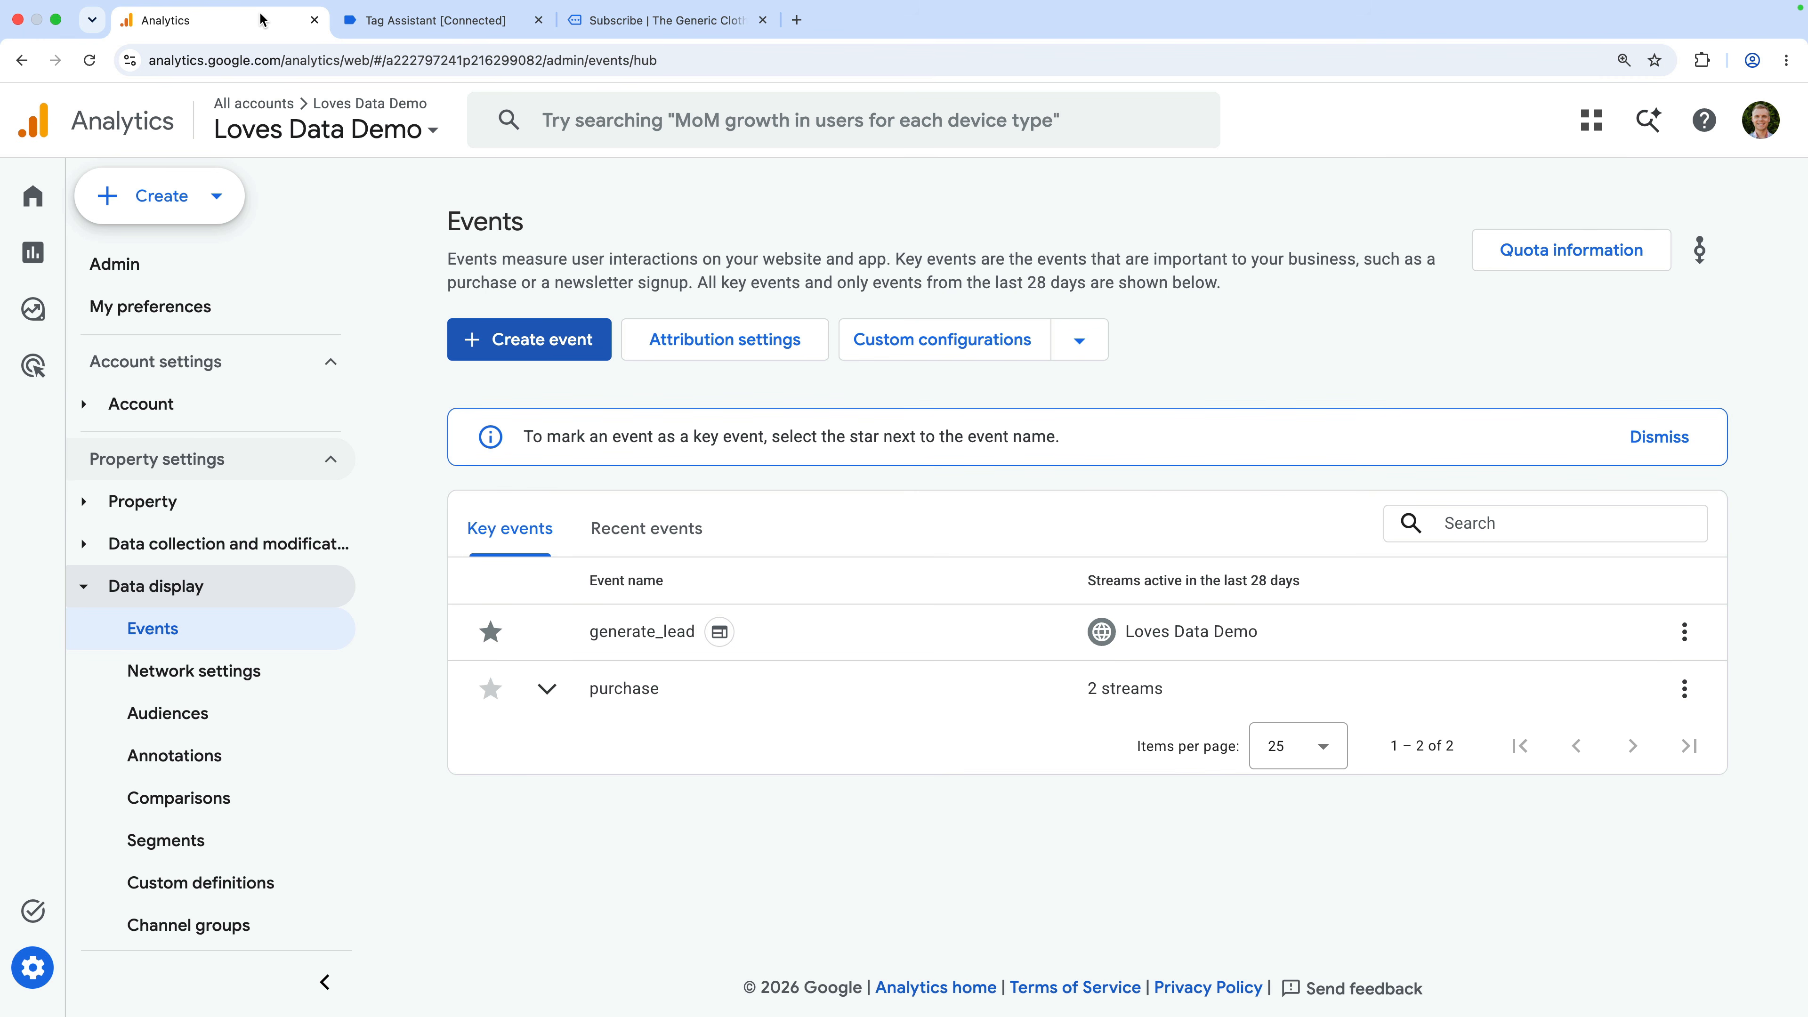
# Check generate_lead and its parameters in DebugView, then go back to the Reports snapshot
pyautogui.scroll(-3, 232, 714)
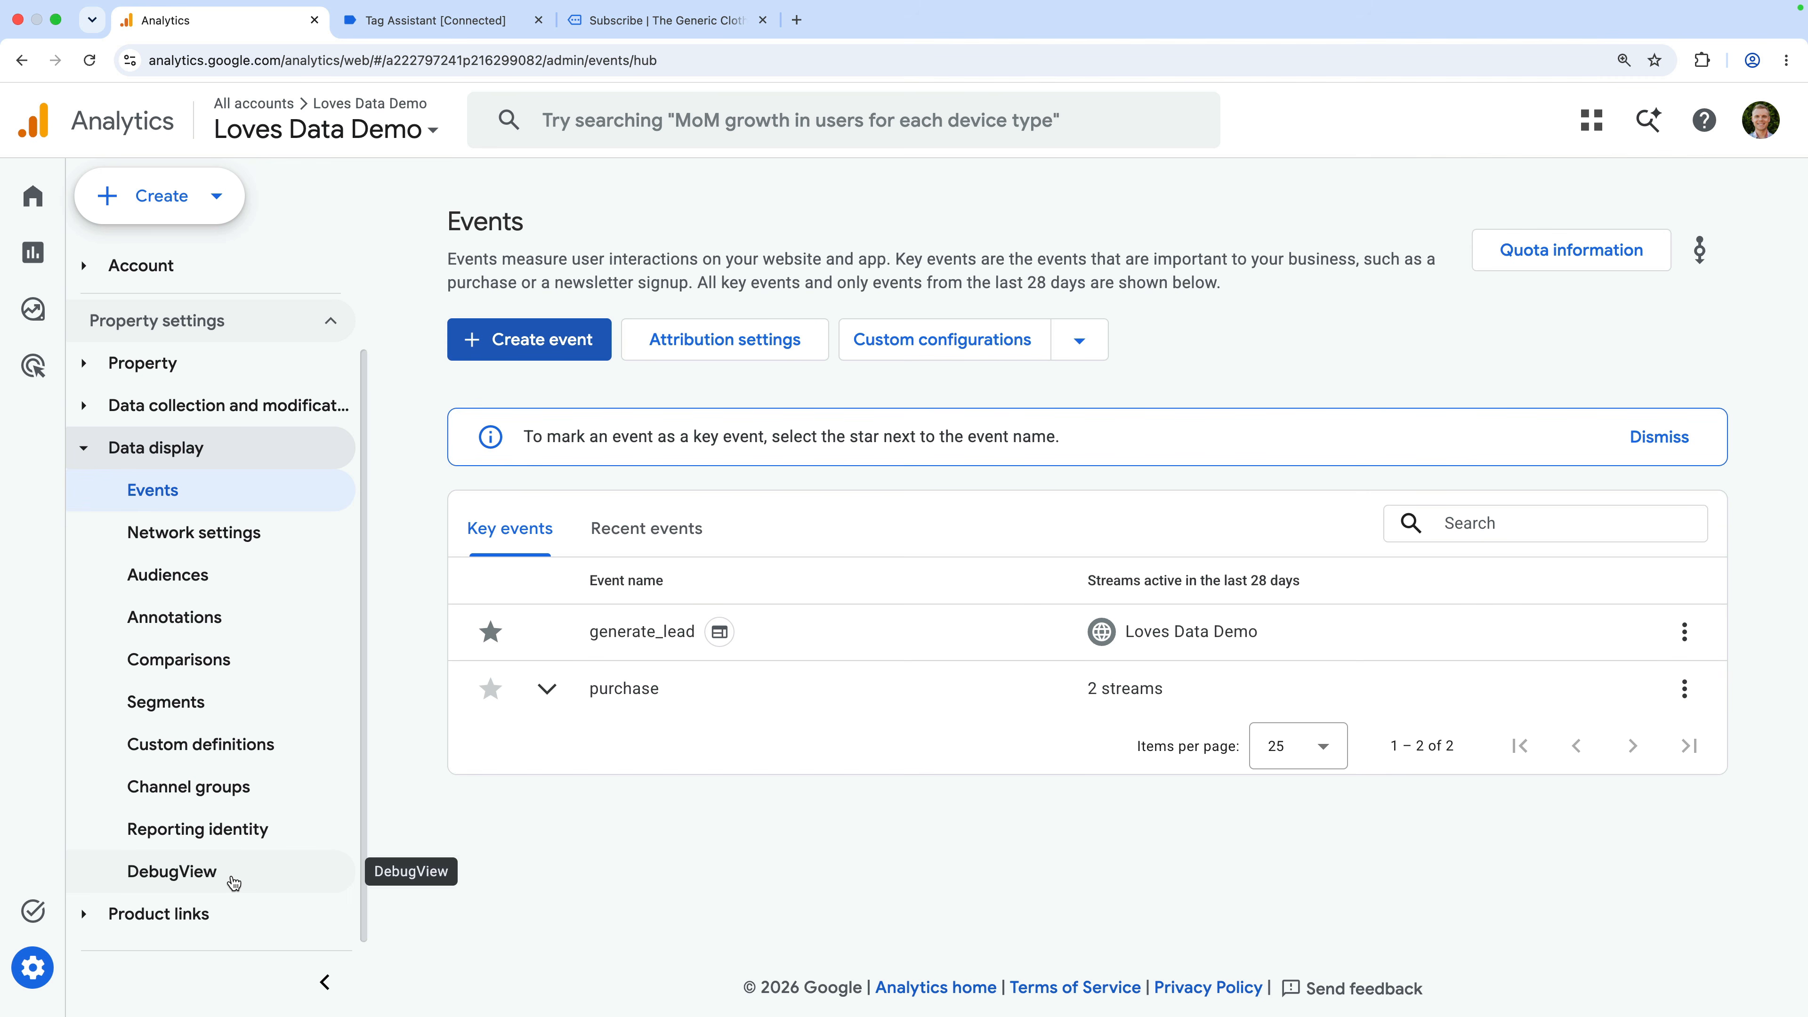
pyautogui.click(234, 882)
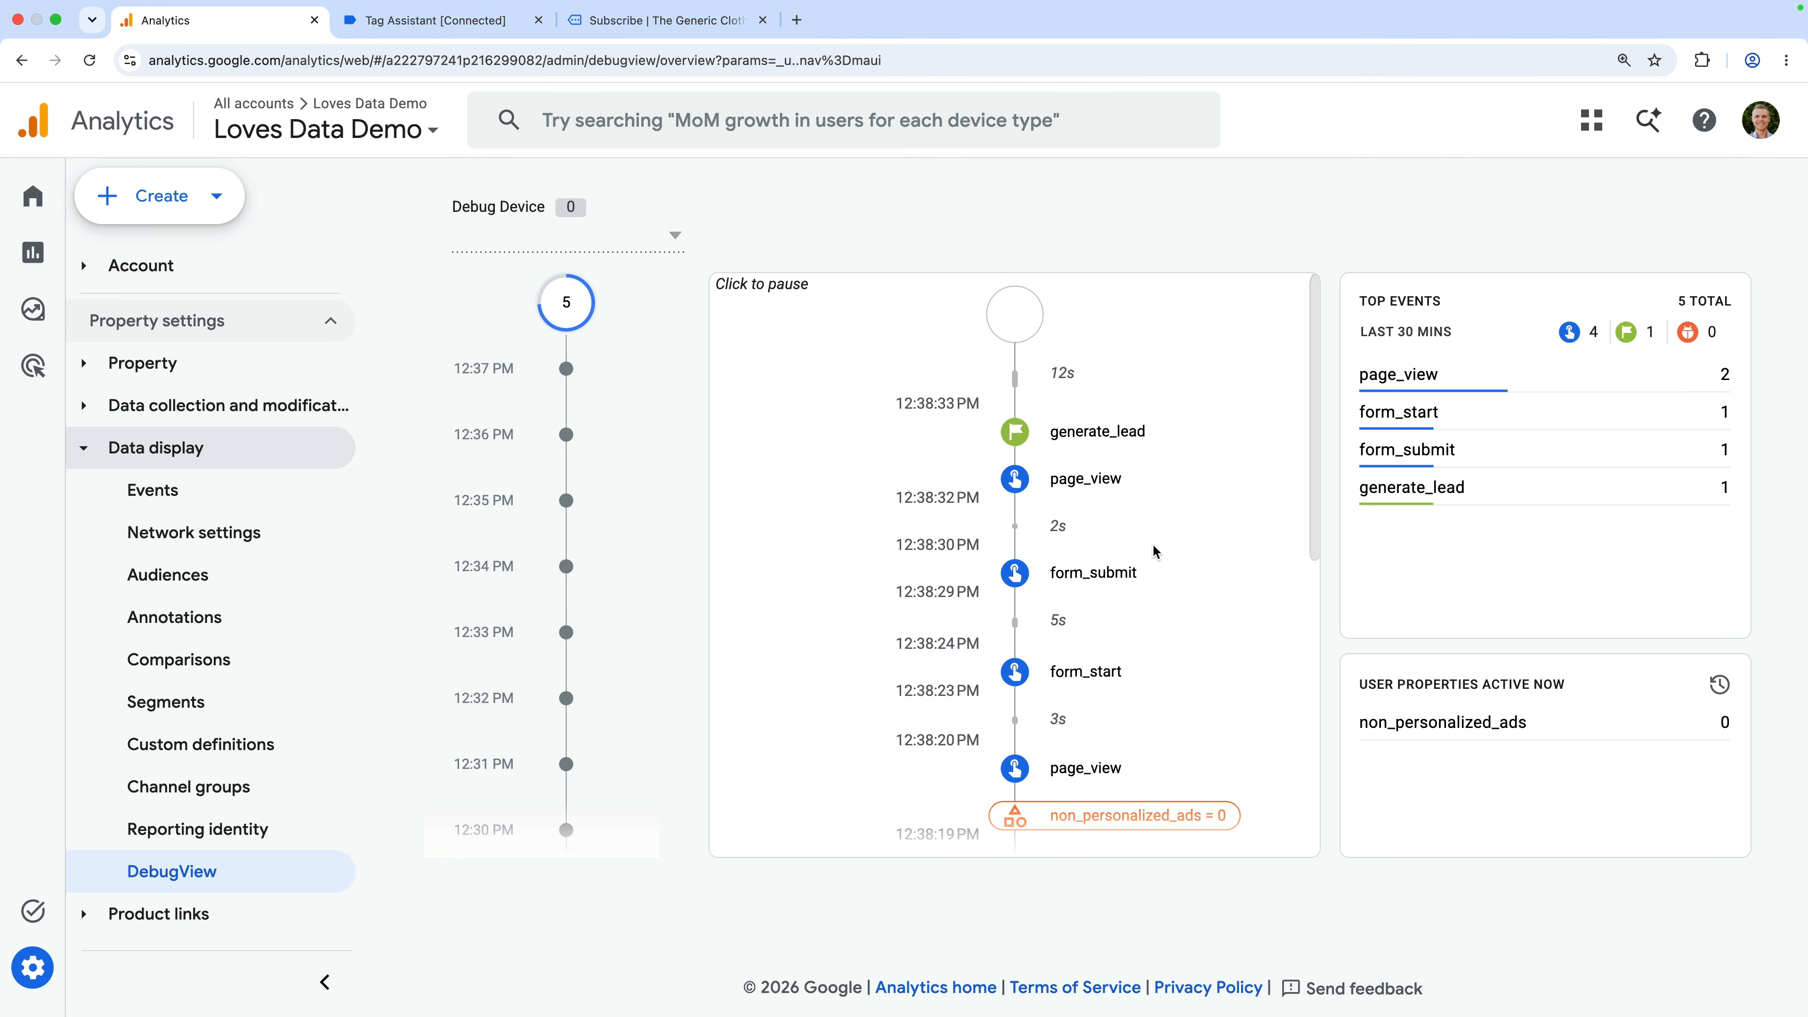
pyautogui.click(1137, 445)
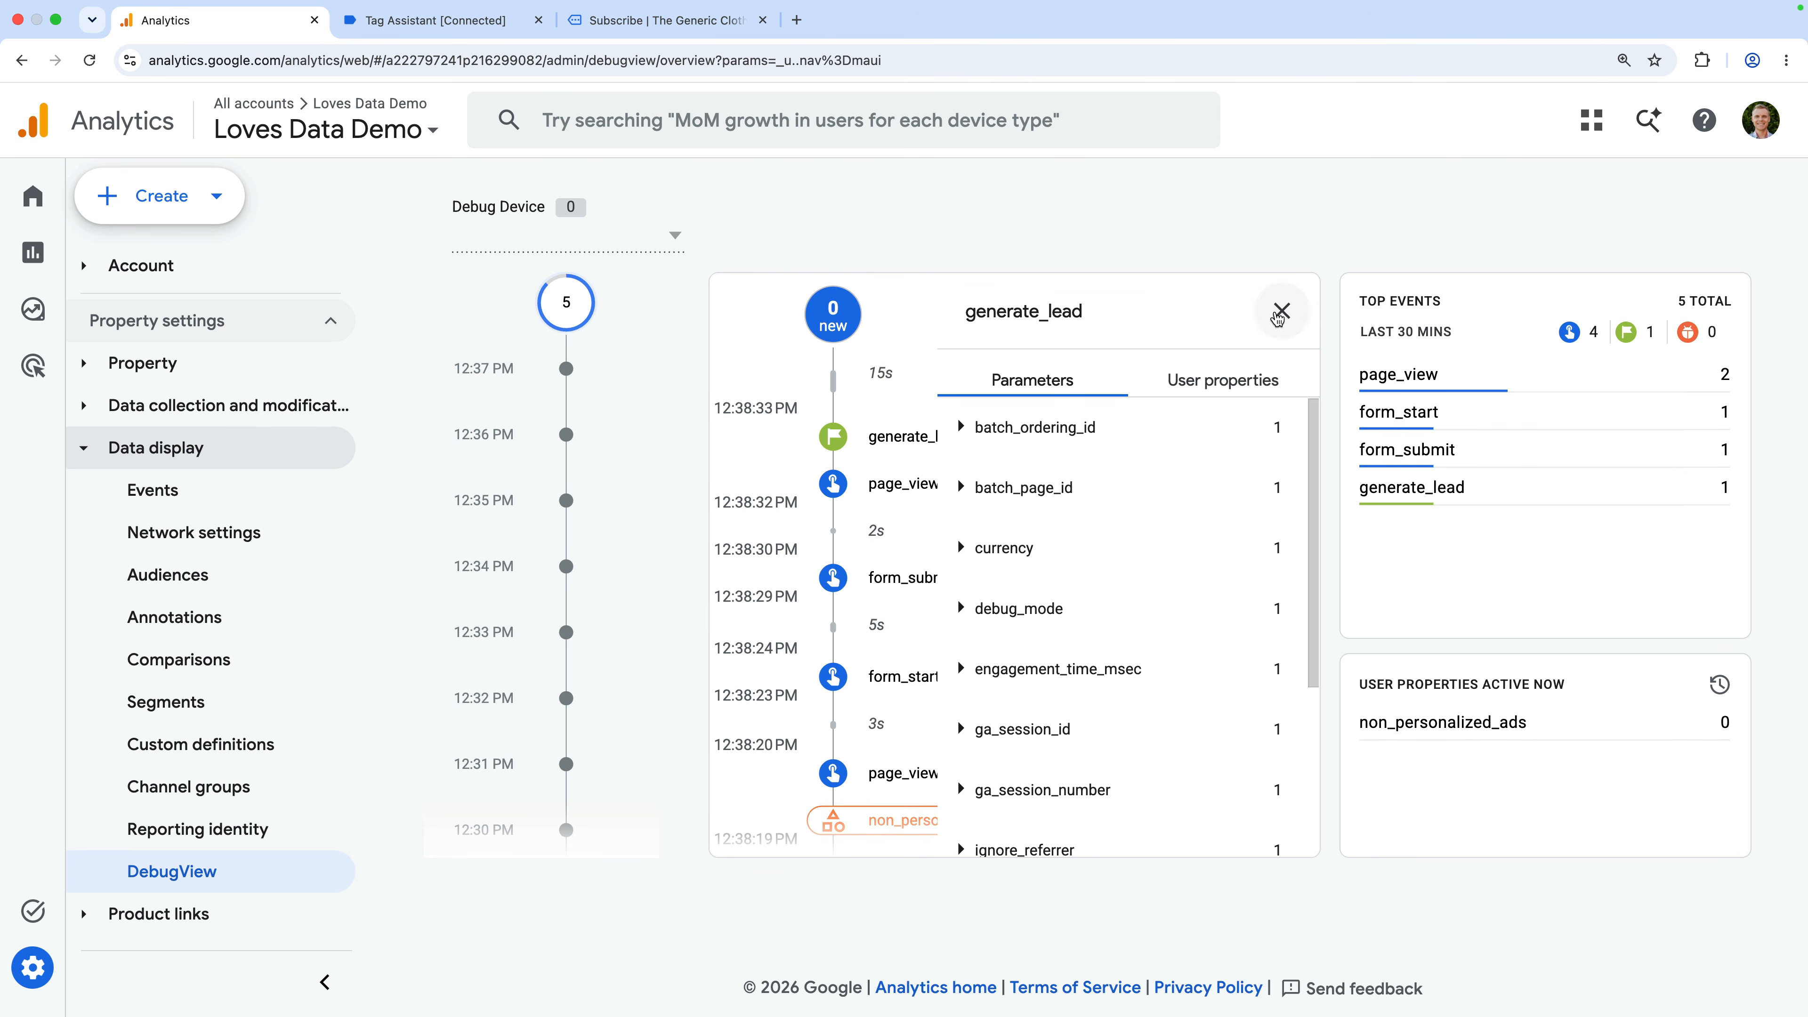
pyautogui.click(1278, 314)
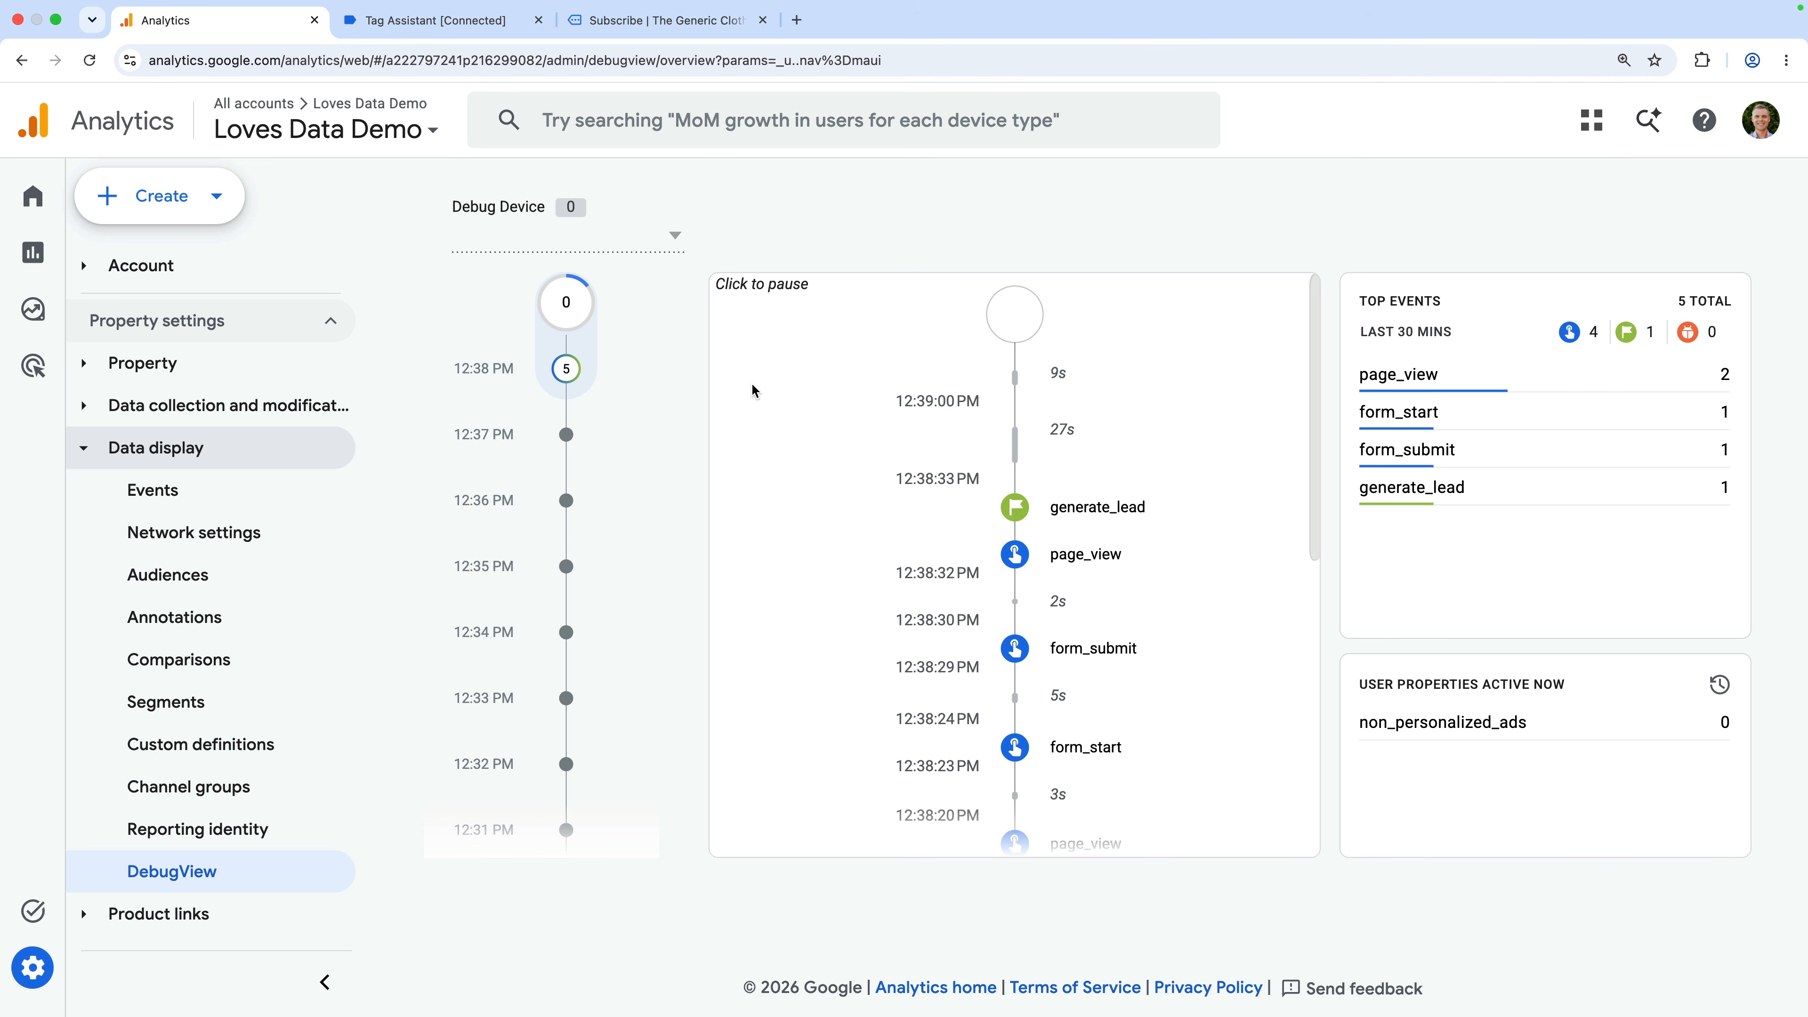
pyautogui.click(36, 256)
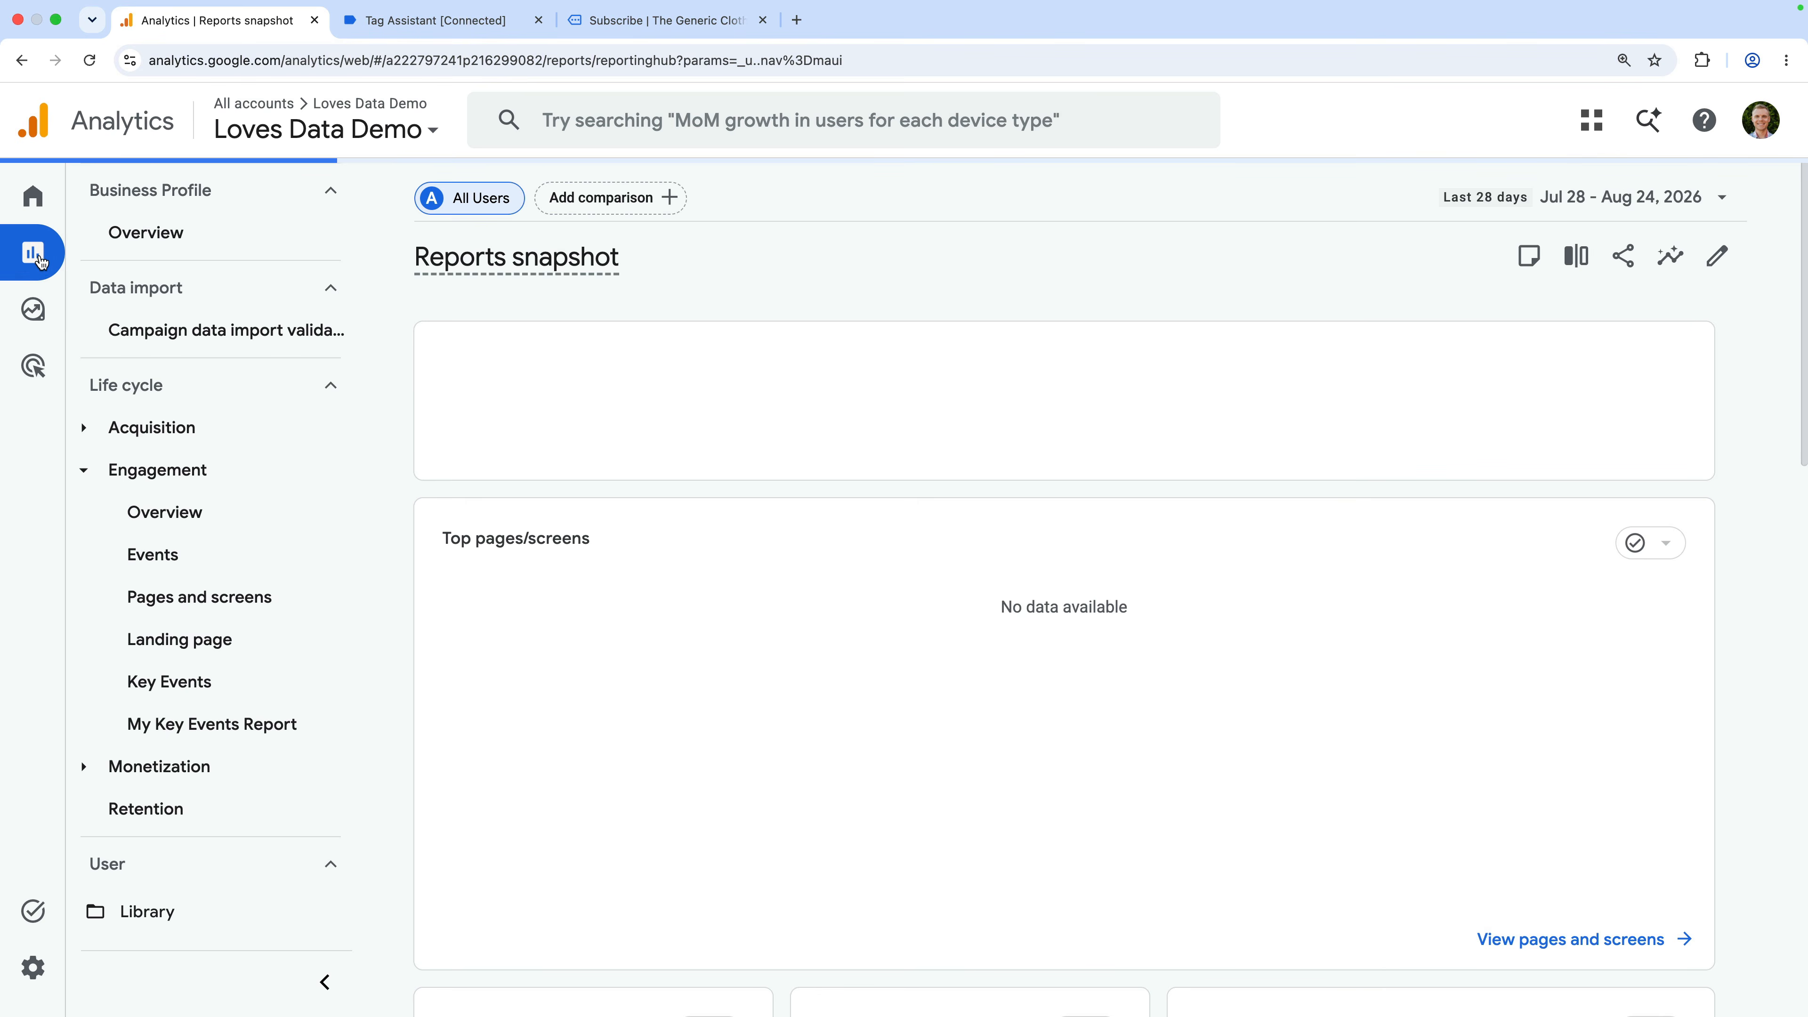
# Open Acquisition's Traffic acquisition report and scroll its table to the Key events column
pyautogui.click(198, 427)
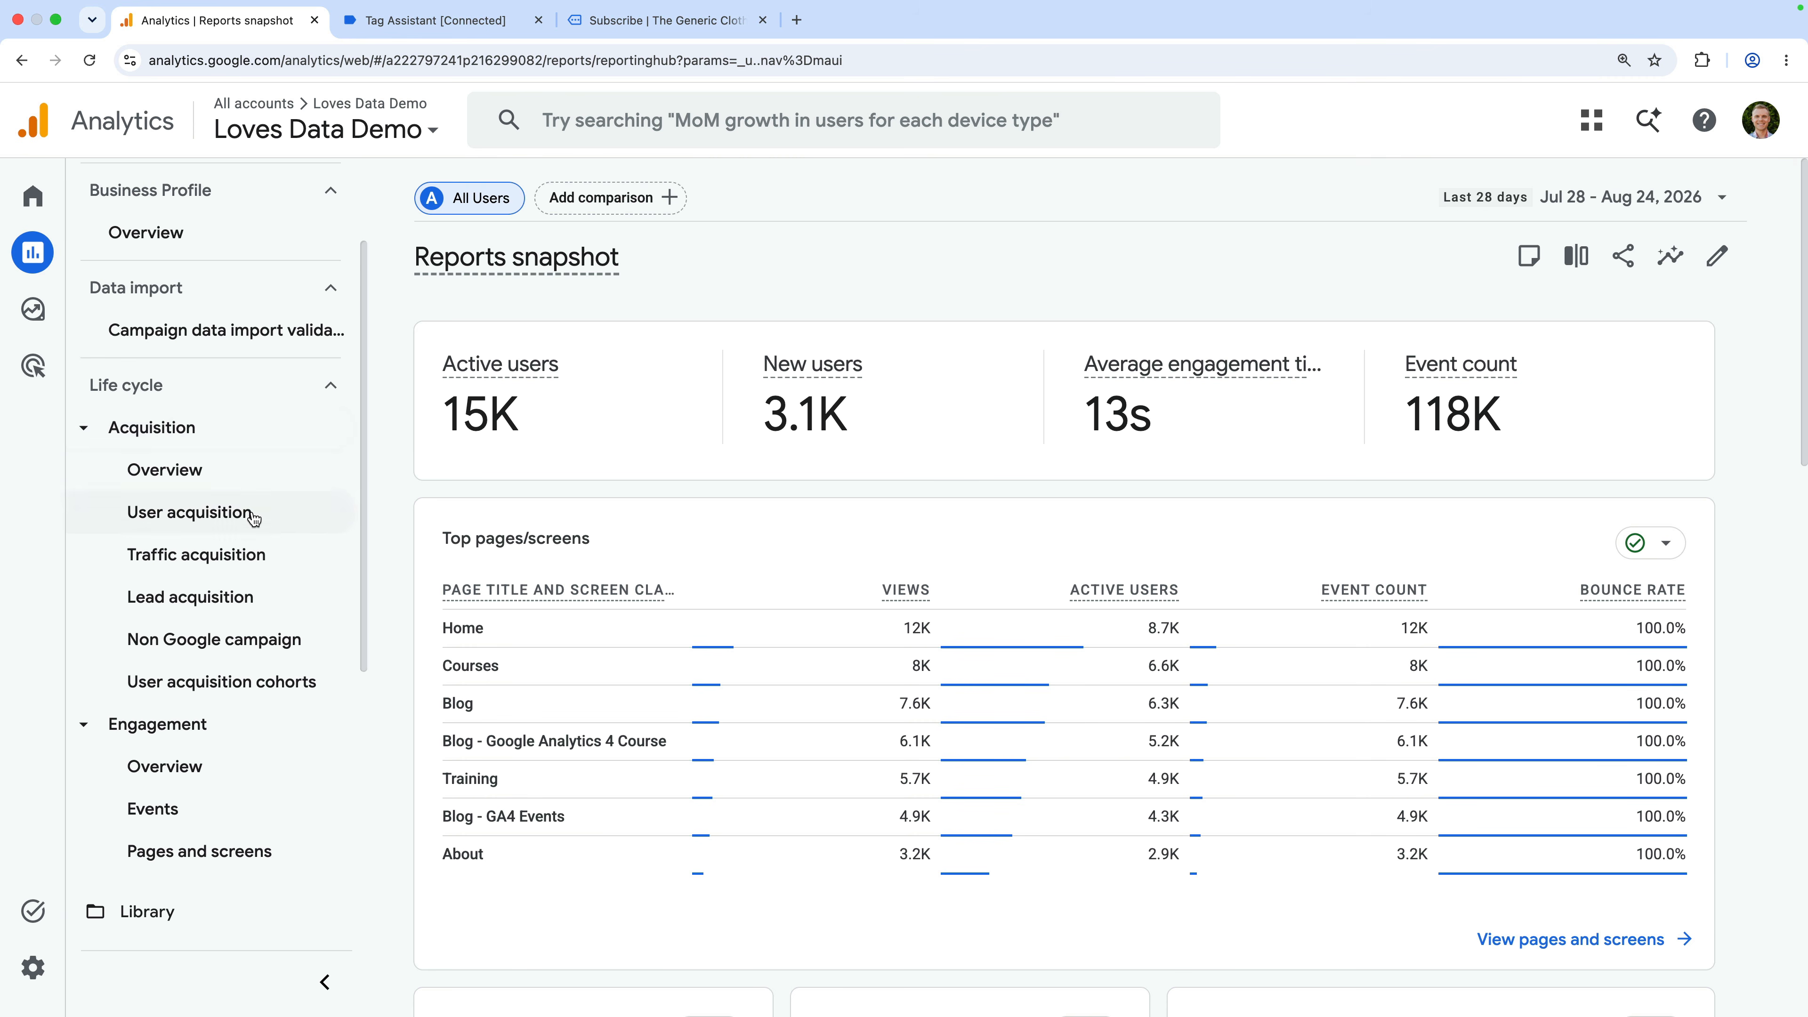
pyautogui.click(267, 556)
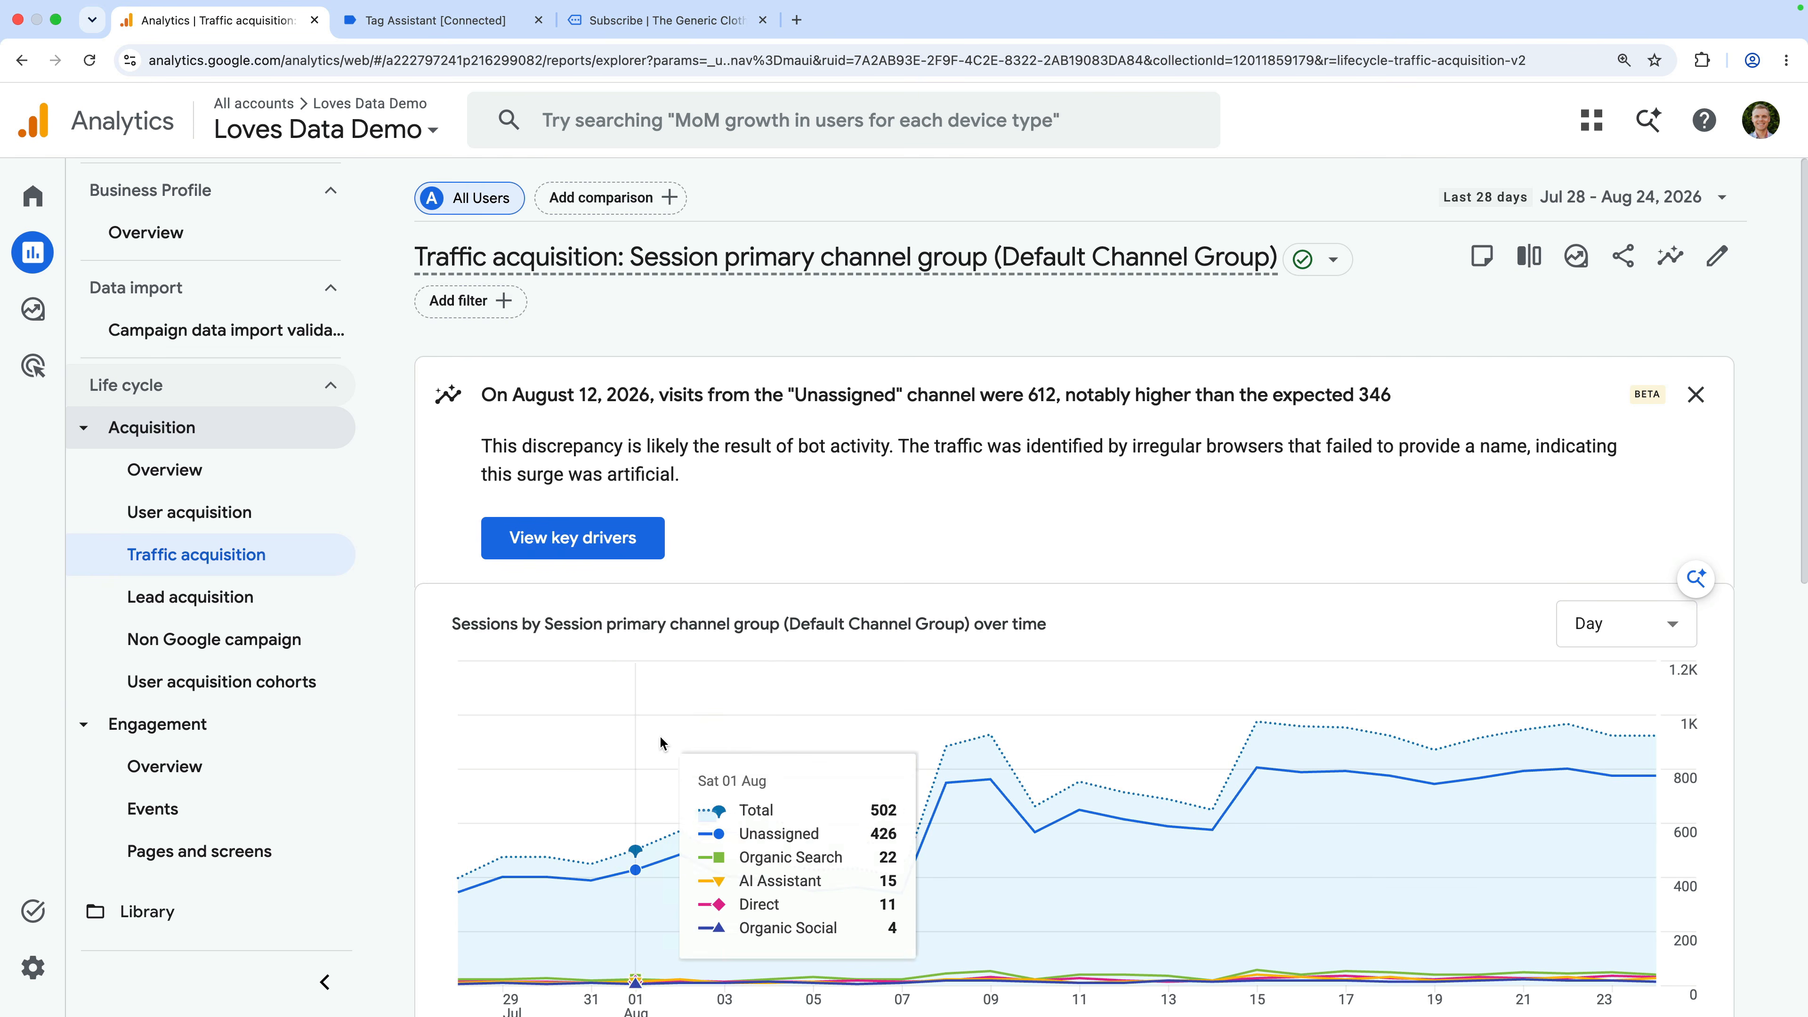
pyautogui.scroll(-5, 682, 770)
pyautogui.scroll(-5, 682, 770)
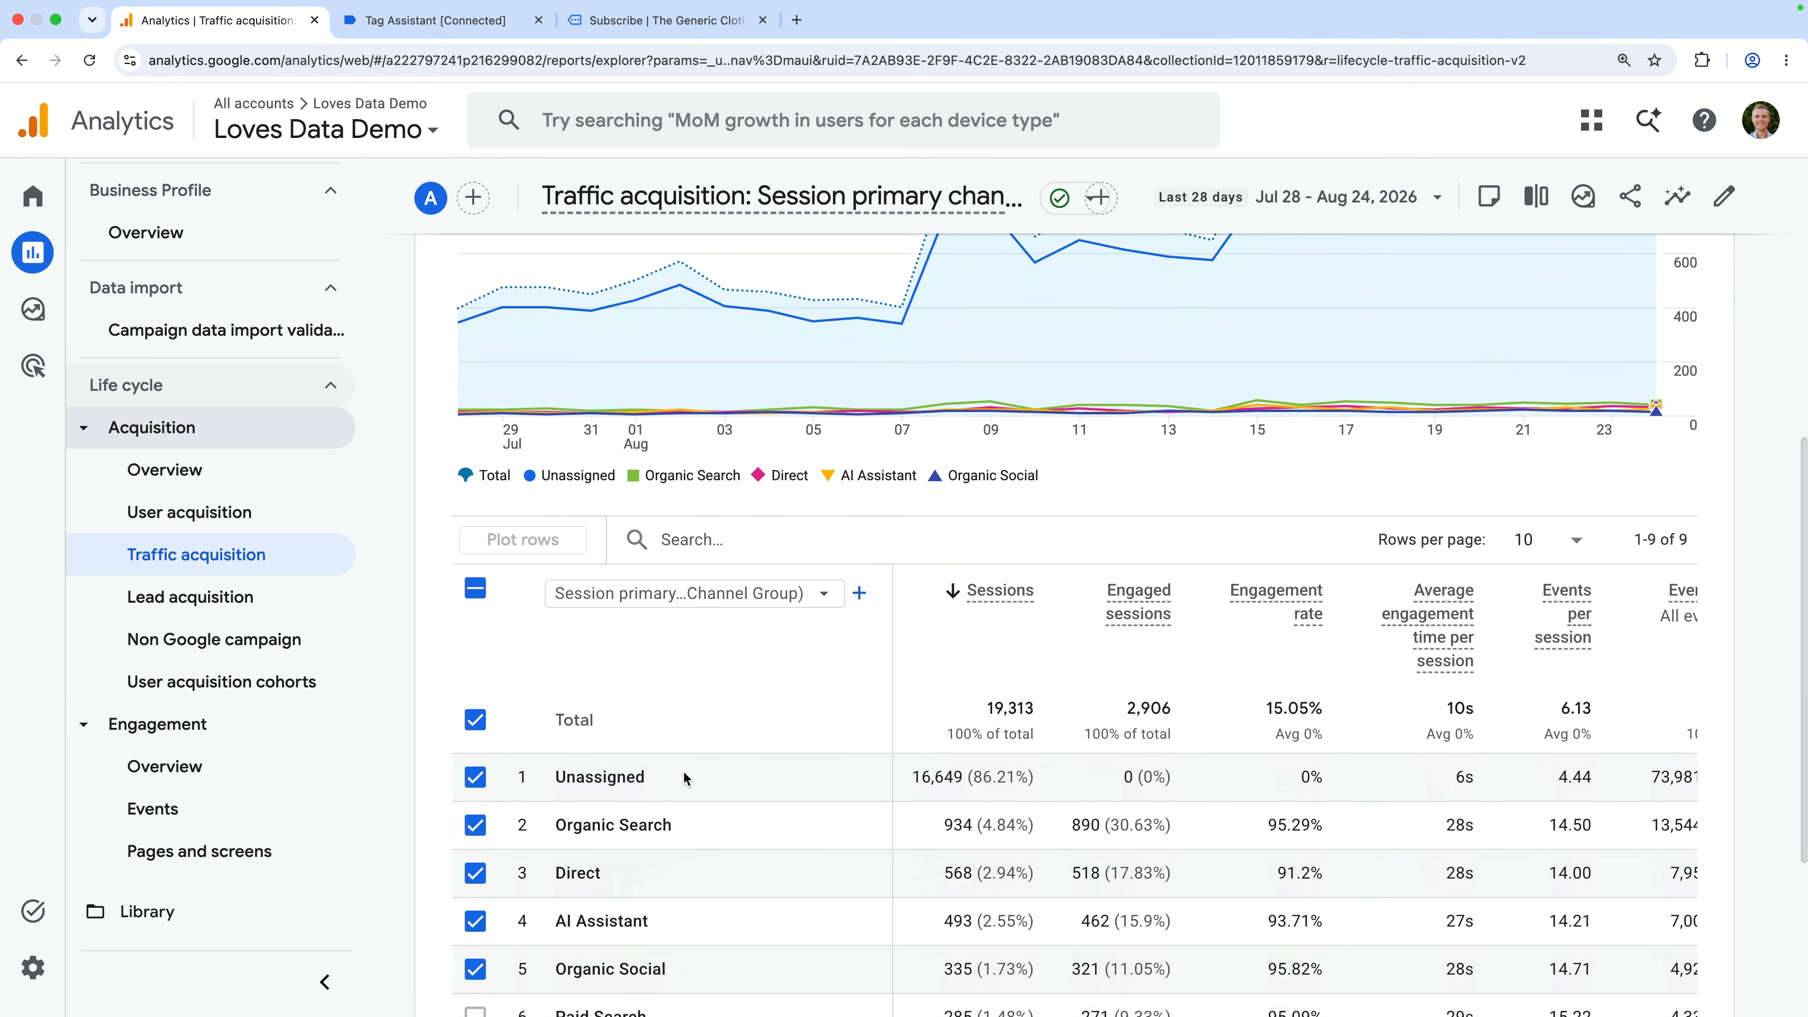
pyautogui.hscroll(2, 1236, 825)
pyautogui.hscroll(5, 1237, 826)
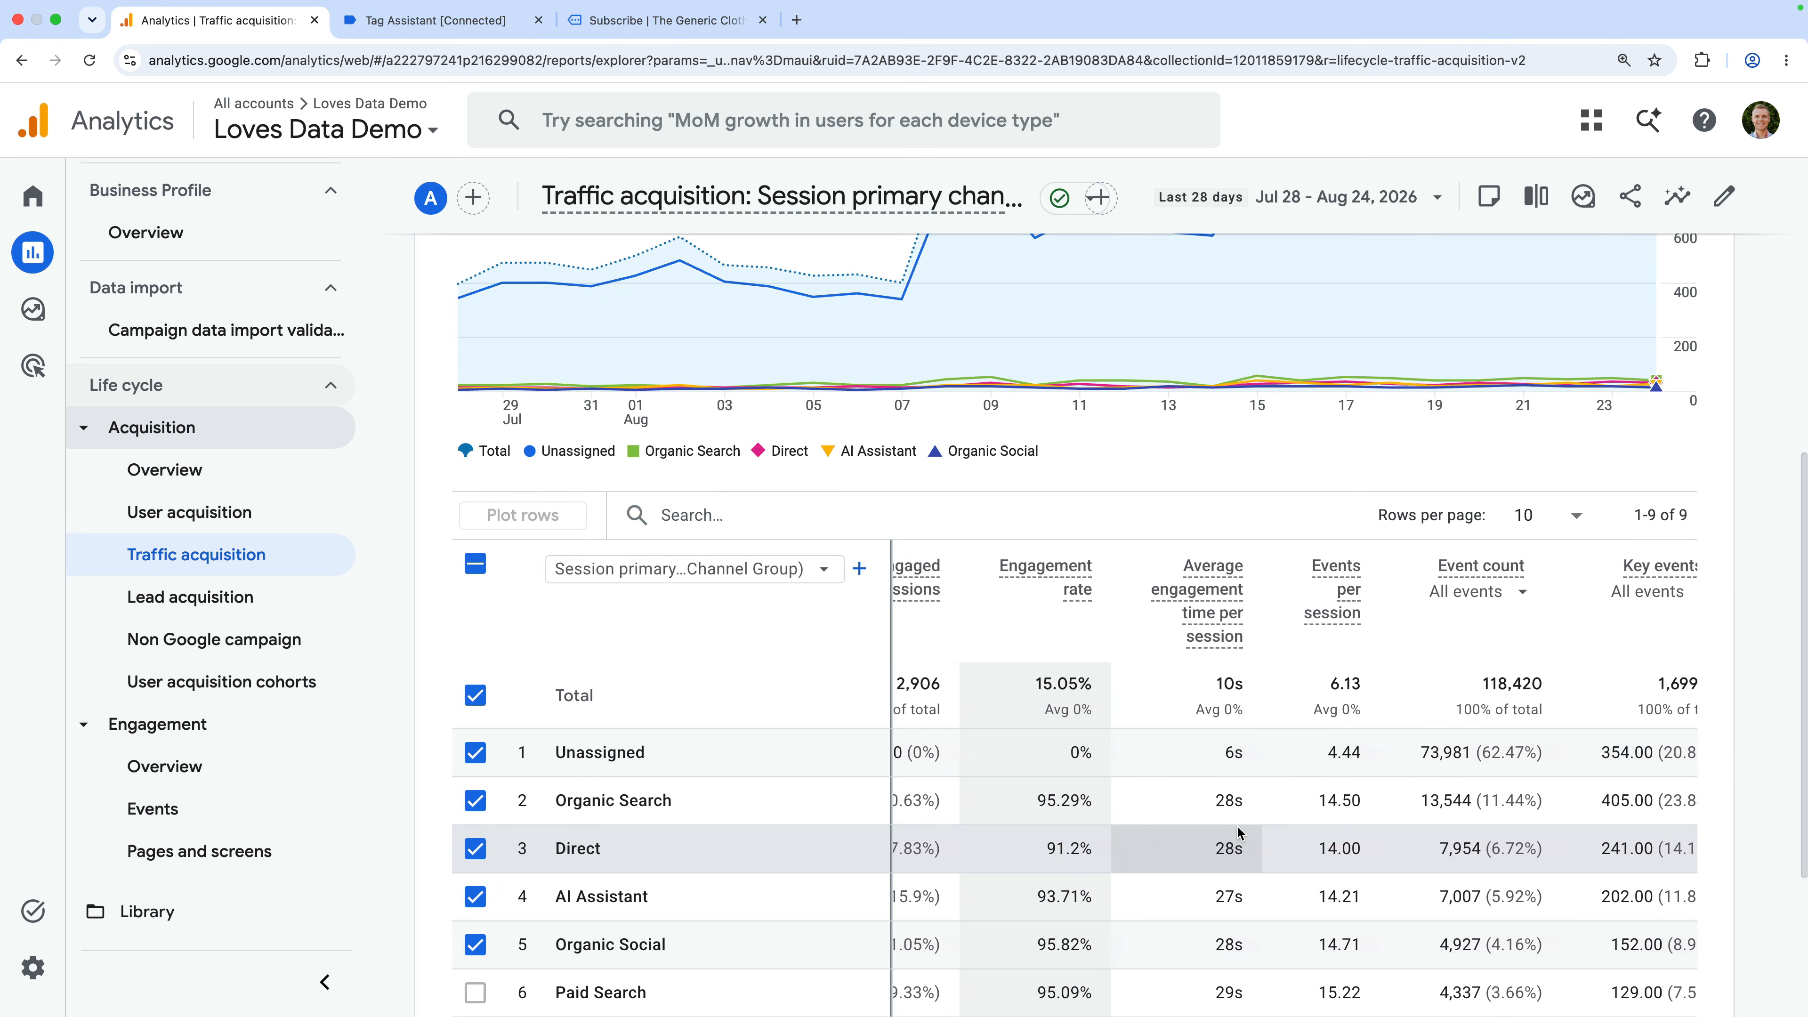
pyautogui.scroll(-2, 1238, 827)
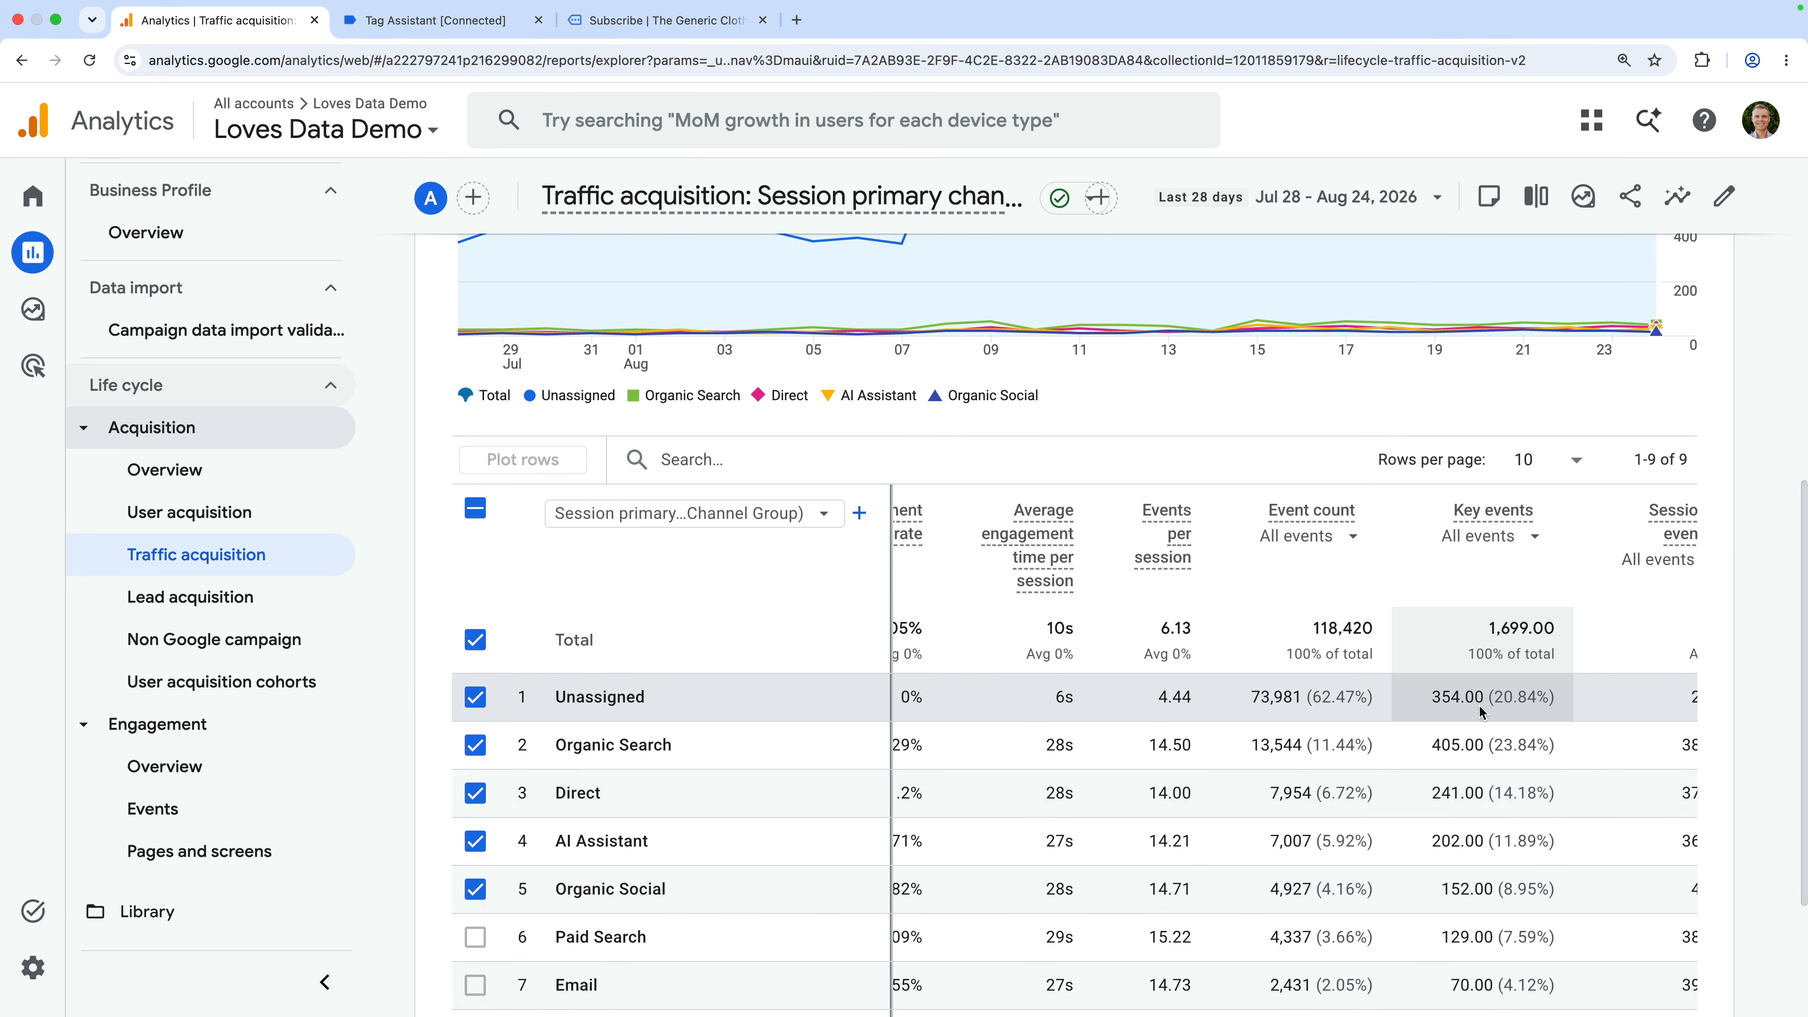